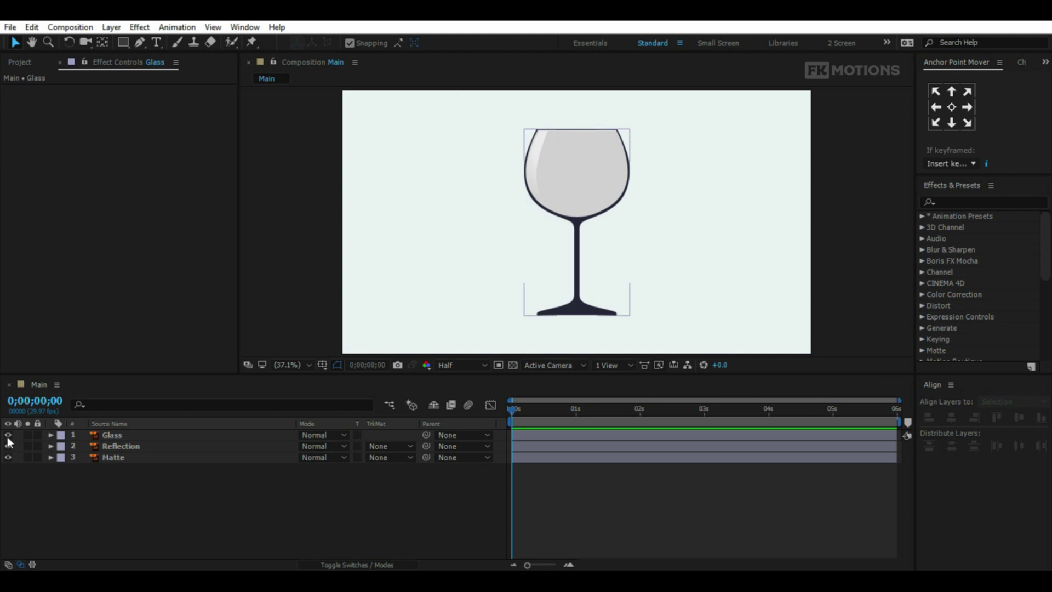
Hide all three layers, then make the Glass and Reflection layers visible again.
{"action": "left_click_drag", "start_coordinate": [8, 436], "coordinate": [8, 455]}
{"action": "left_click", "coordinate": [10, 434]}
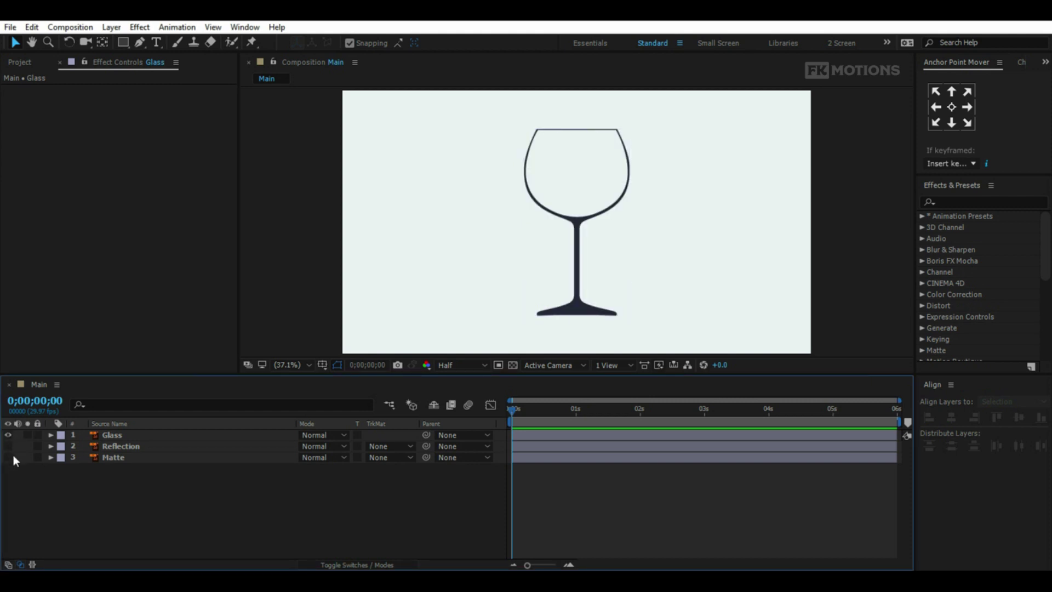
{"action": "left_click", "coordinate": [9, 447]}
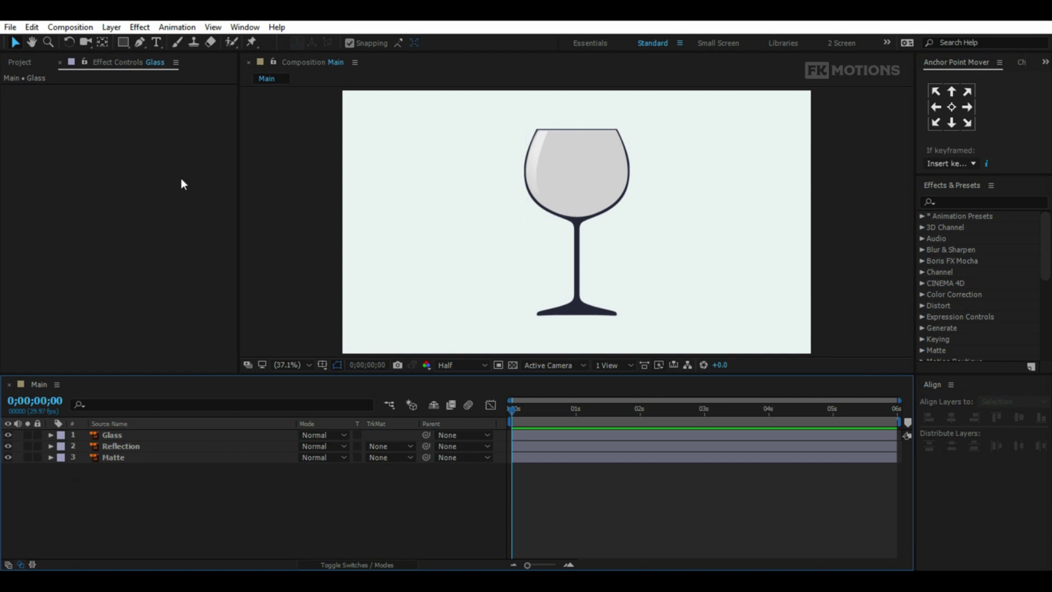
Draw a wide red rectangle across the wine glass bowl with the Rectangle tool.
{"action": "left_click", "coordinate": [124, 44]}
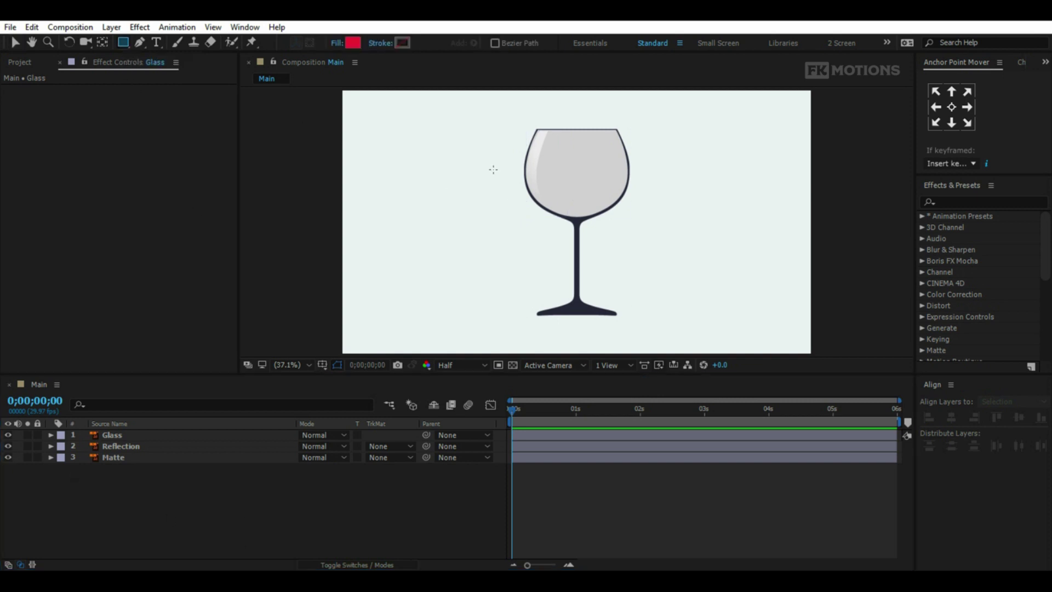
{"action": "left_click_drag", "start_coordinate": [472, 161], "coordinate": [673, 210]}
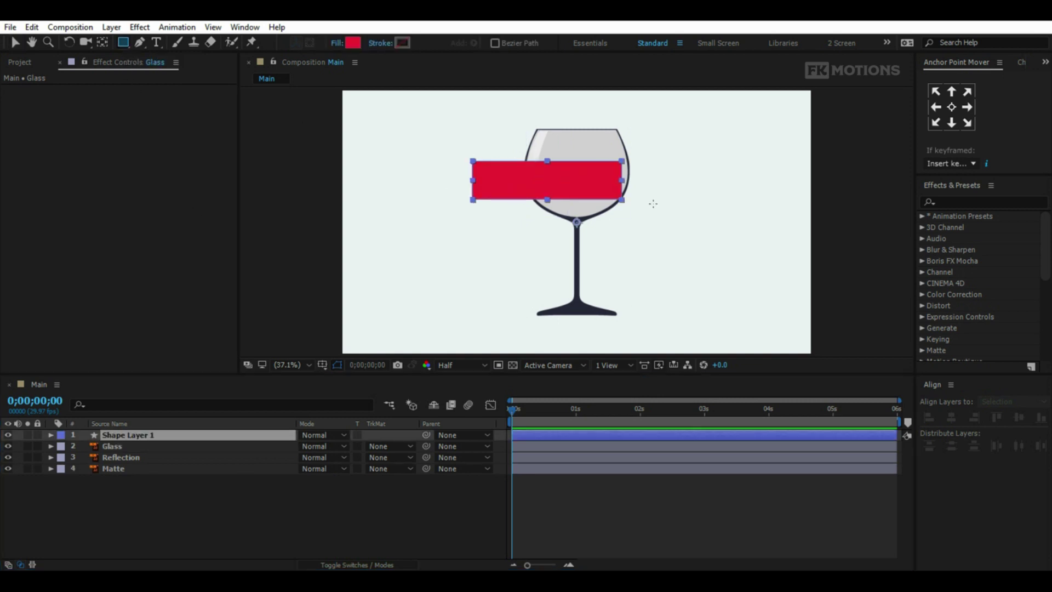
{"action": "left_click_drag", "start_coordinate": [682, 213], "coordinate": [684, 227]}
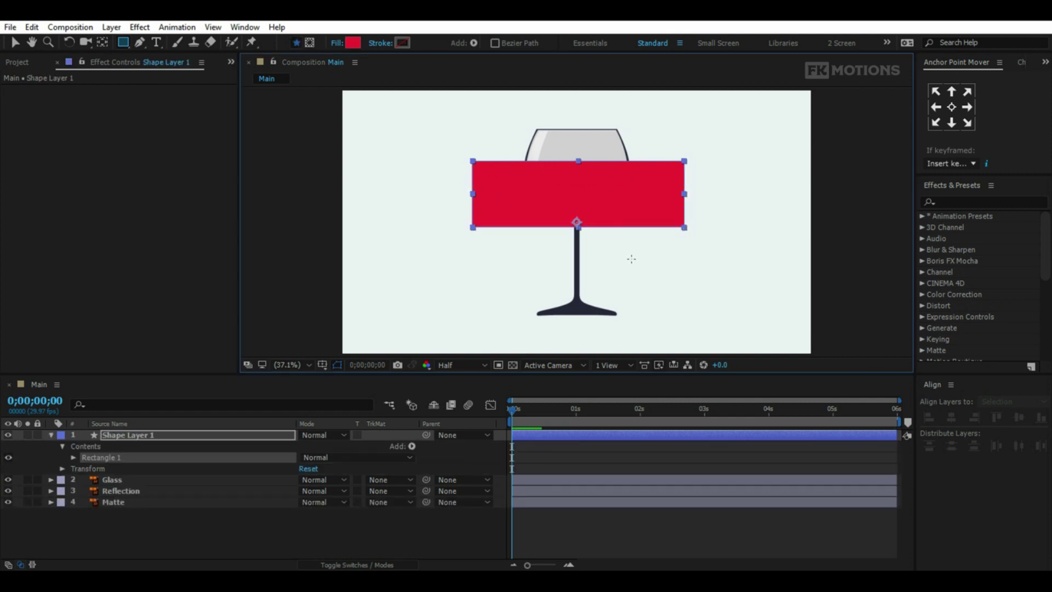
Set a Position keyframe on Shape Layer 1 at exactly 2 seconds.
{"action": "left_click", "coordinate": [212, 545]}
{"action": "left_click", "coordinate": [144, 435]}
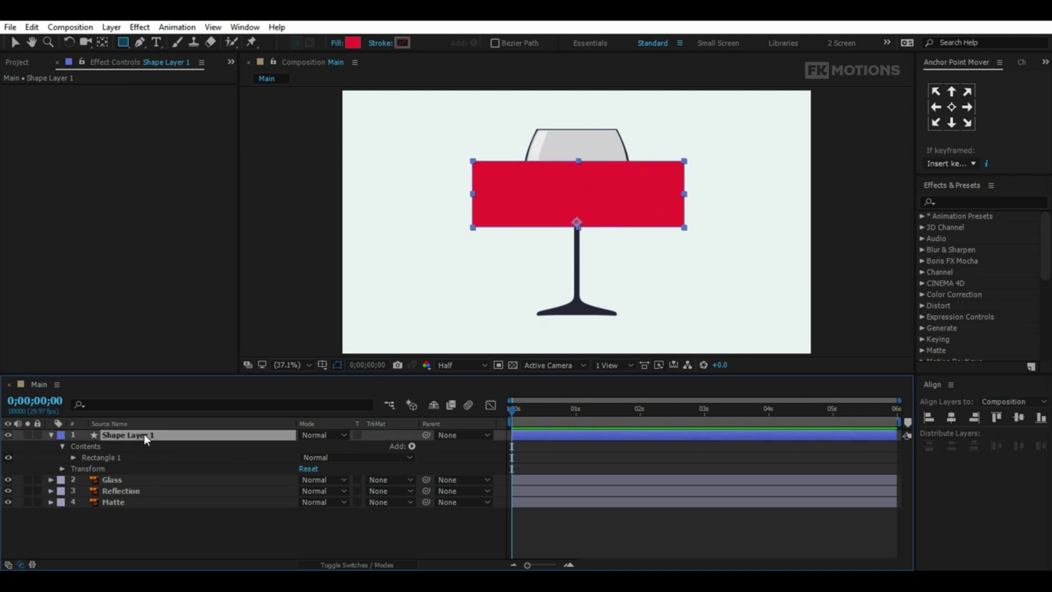
{"action": "key", "text": "p"}
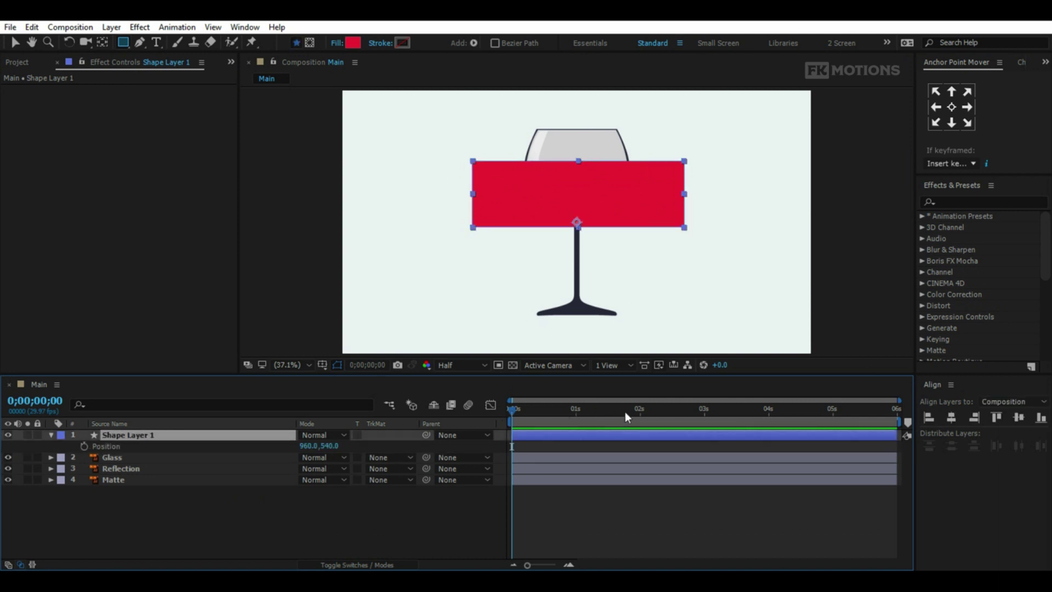
{"action": "left_click", "coordinate": [642, 415]}
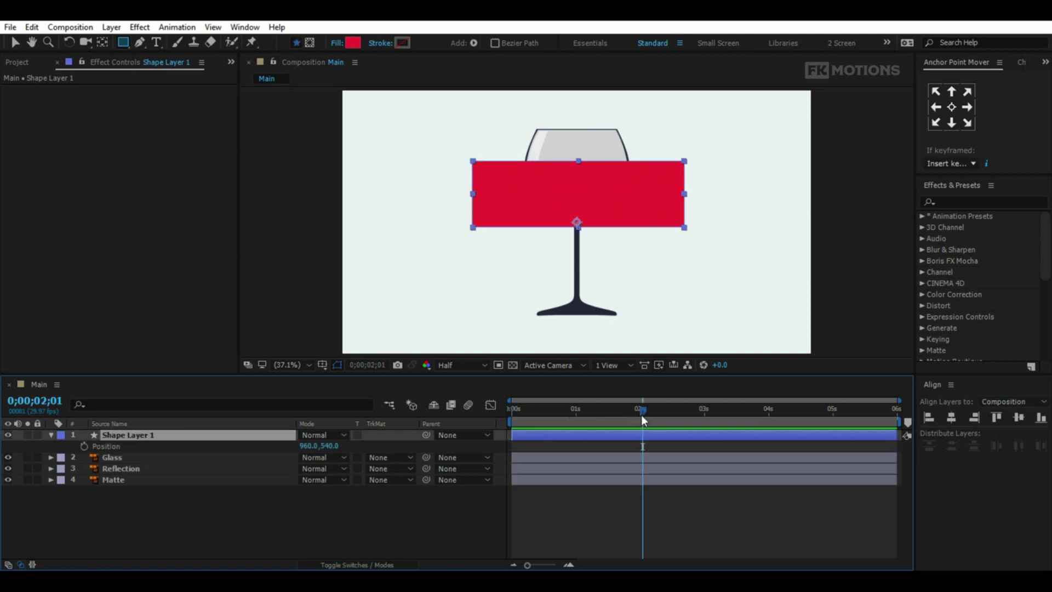
{"action": "key", "text": "Page_Up"}
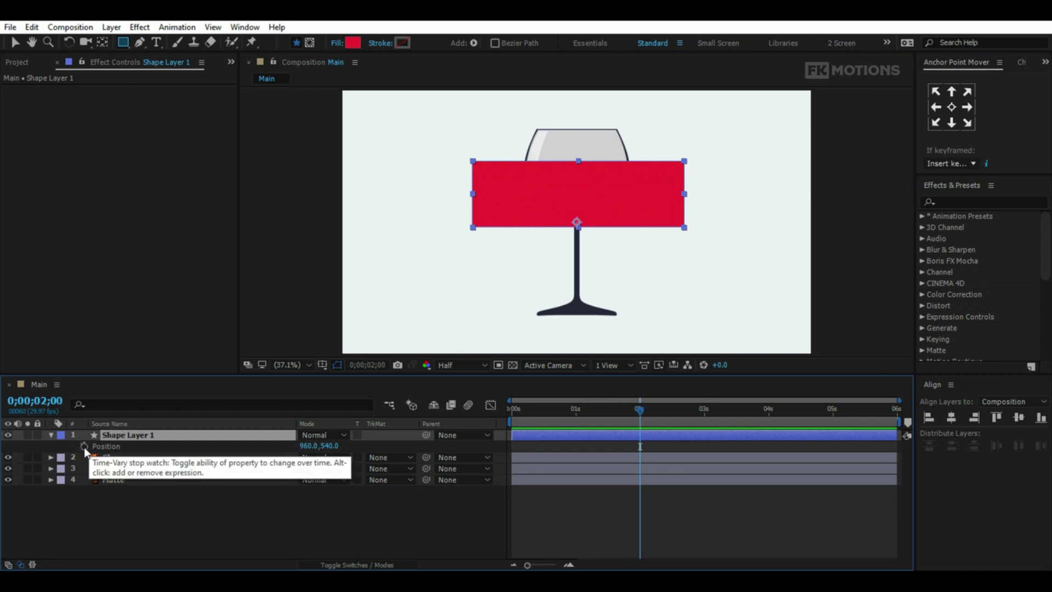
{"action": "left_click", "coordinate": [84, 447]}
Move the rectangle down onto the glass stem at the start and preview it rising.
{"action": "left_click", "coordinate": [535, 415]}
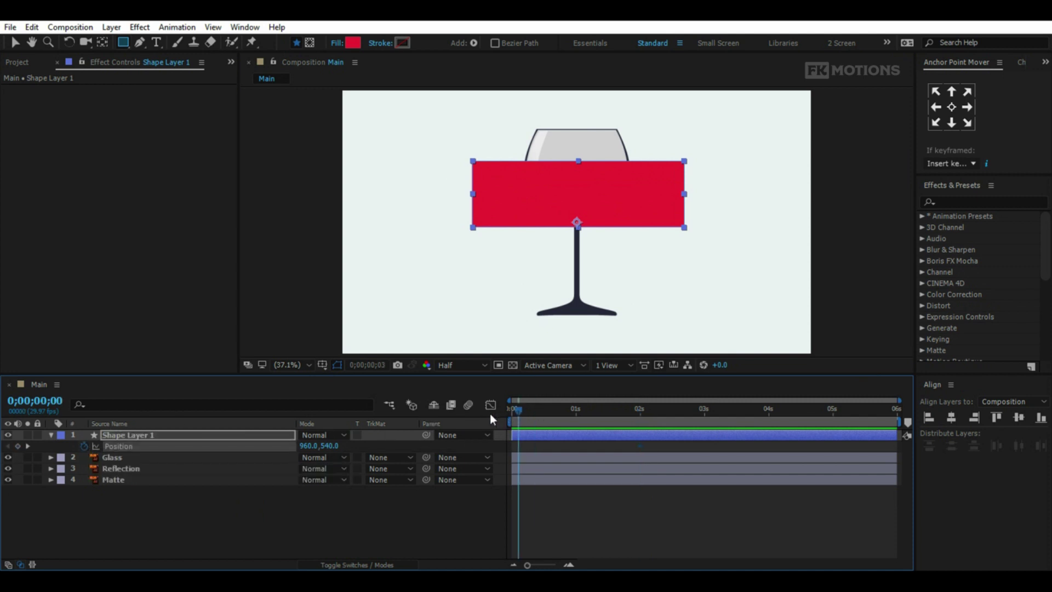
{"action": "left_click", "coordinate": [15, 43]}
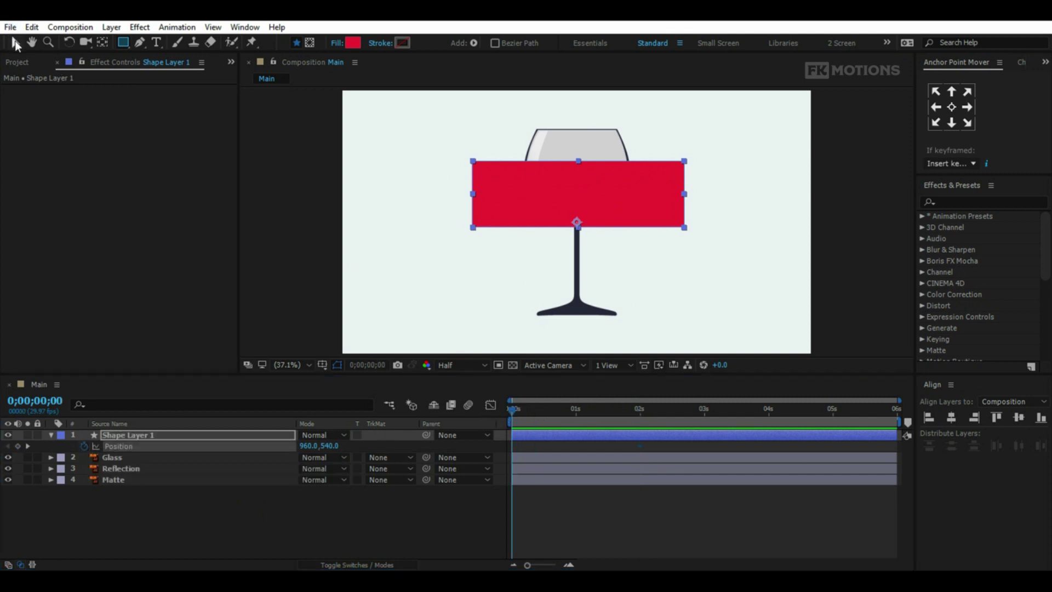
{"action": "mouse_move", "coordinate": [569, 189]}
{"action": "left_mouse_down"}
{"action": "mouse_move", "coordinate": [570, 259]}
{"action": "mouse_move", "coordinate": [571, 248]}
{"action": "left_mouse_up"}
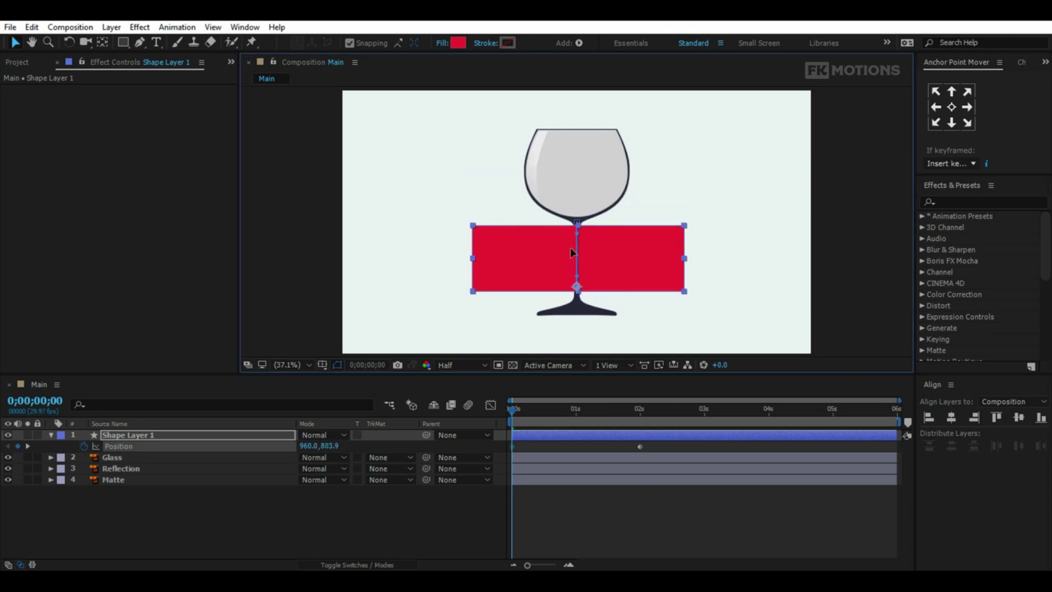
{"action": "key", "text": "space"}
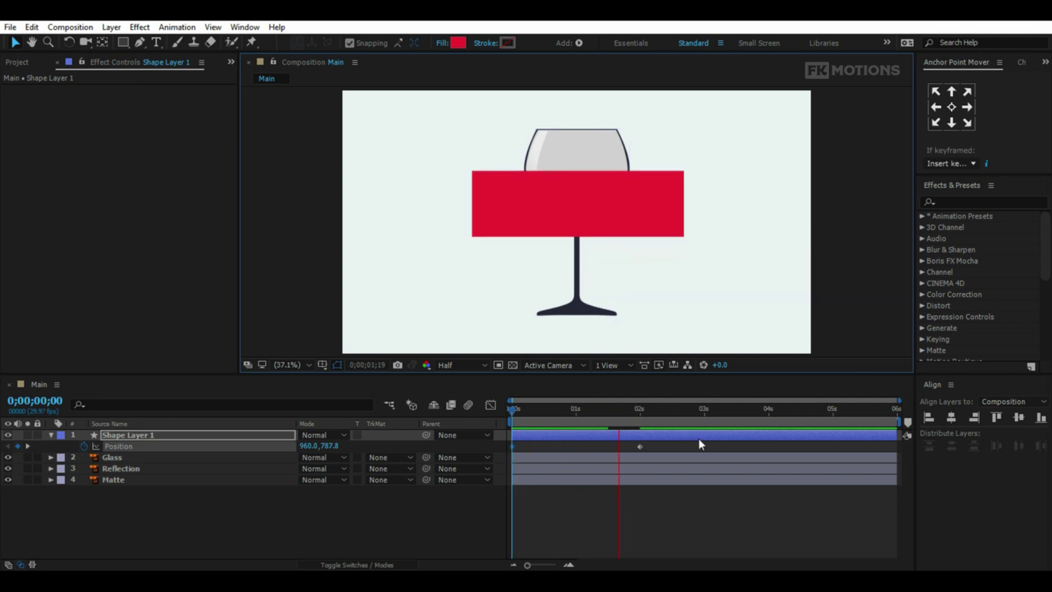
{"action": "key", "text": "space"}
Apply Easy Ease to the rectangle's Position keyframes.
{"action": "right_click", "coordinate": [640, 448]}
{"action": "mouse_move", "coordinate": [702, 442]}
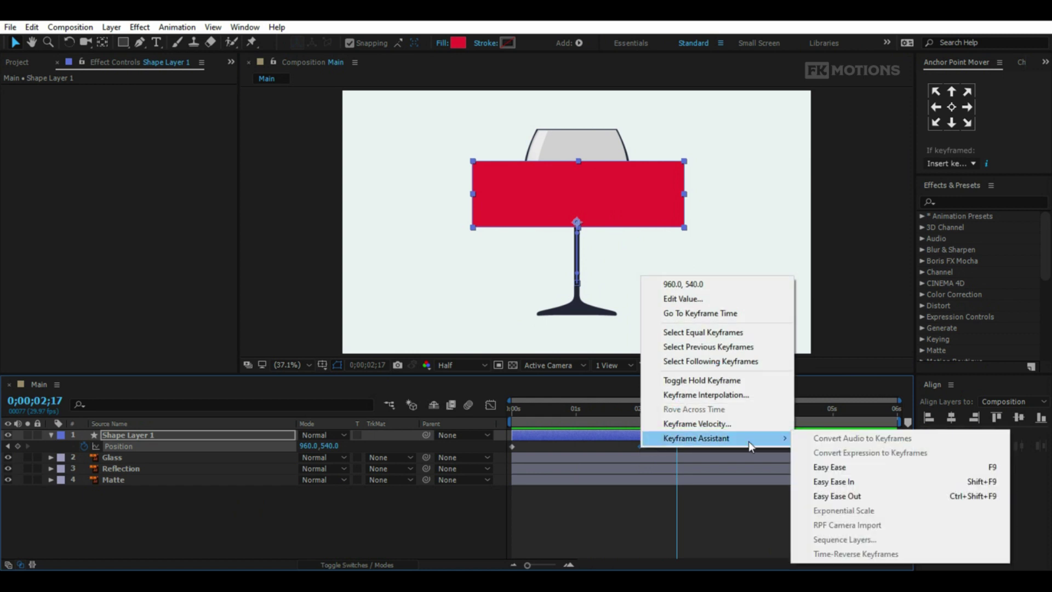
{"action": "left_click", "coordinate": [853, 467]}
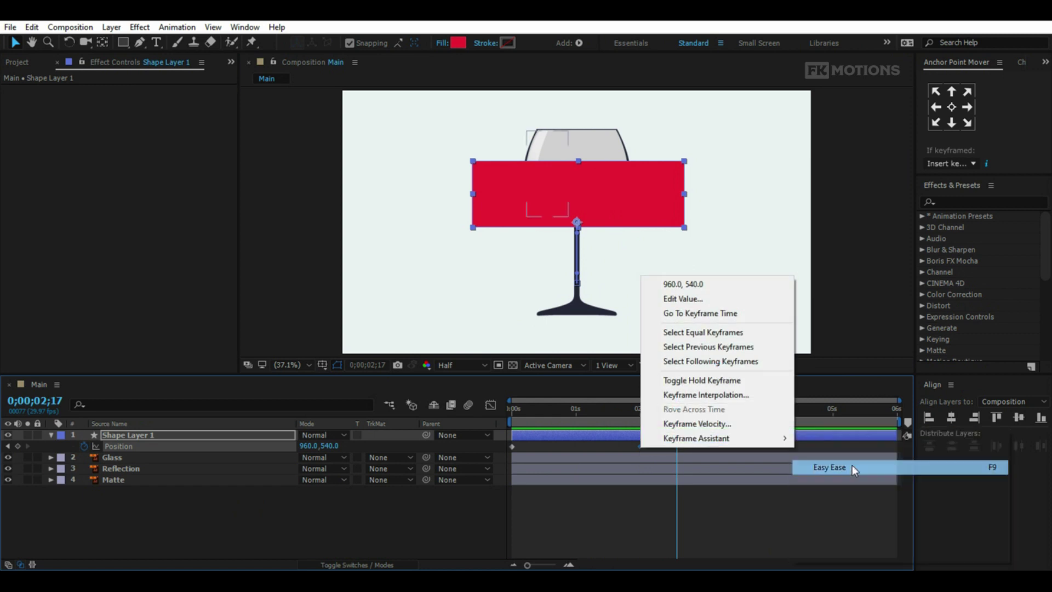
At the 1-second mark, search Effects & Presets for Wave Warp.
{"action": "left_click", "coordinate": [576, 410]}
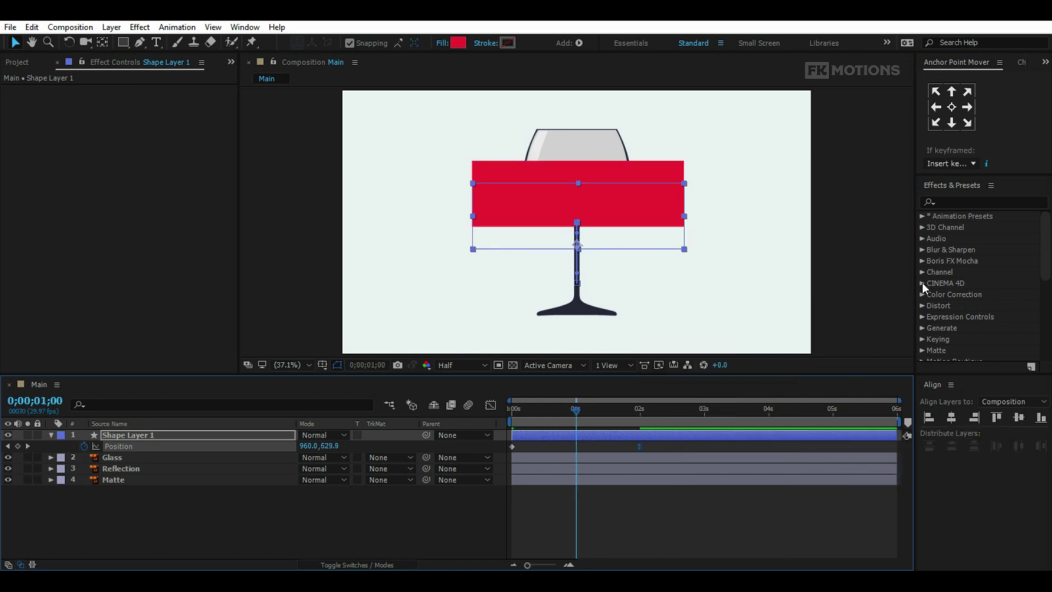
{"action": "left_click", "coordinate": [964, 204]}
{"action": "type", "text": "wave warp"}
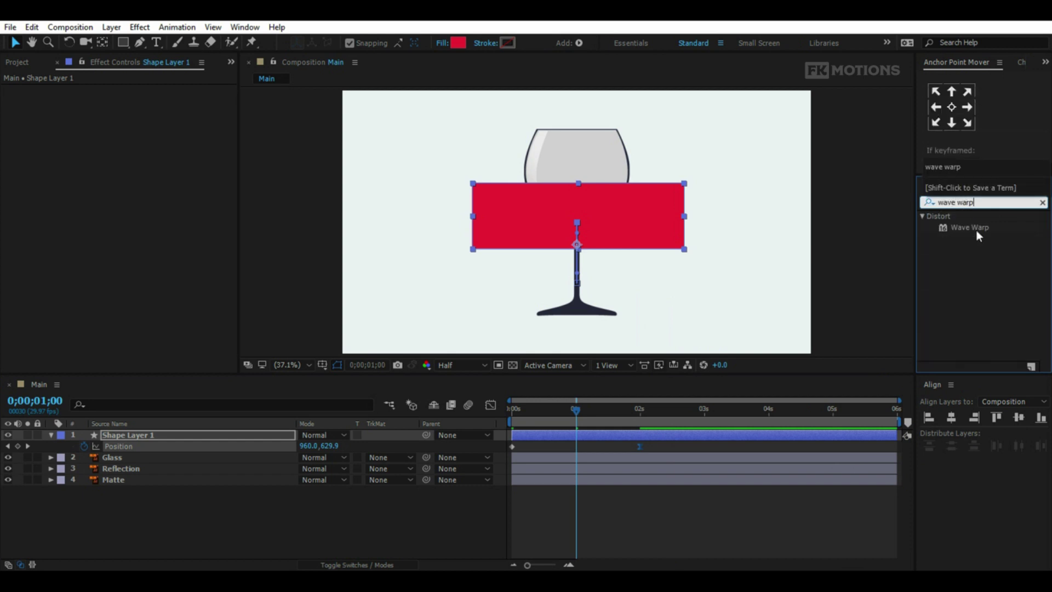
Apply Wave Warp to Shape Layer 1 and set Wave Width to 200.
{"action": "left_click_drag", "start_coordinate": [974, 228], "coordinate": [130, 437]}
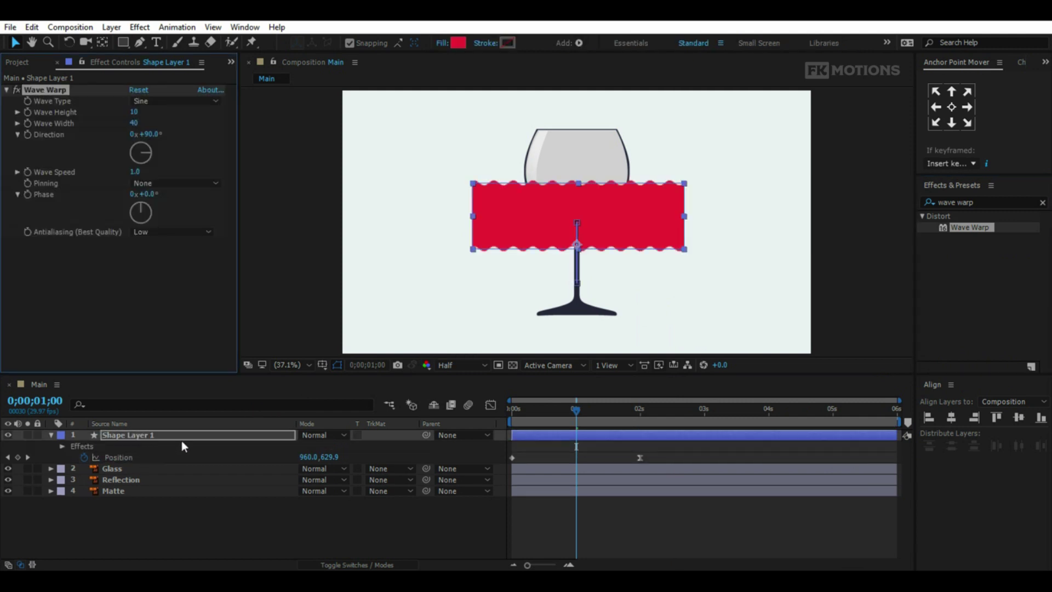
{"action": "left_click", "coordinate": [335, 363]}
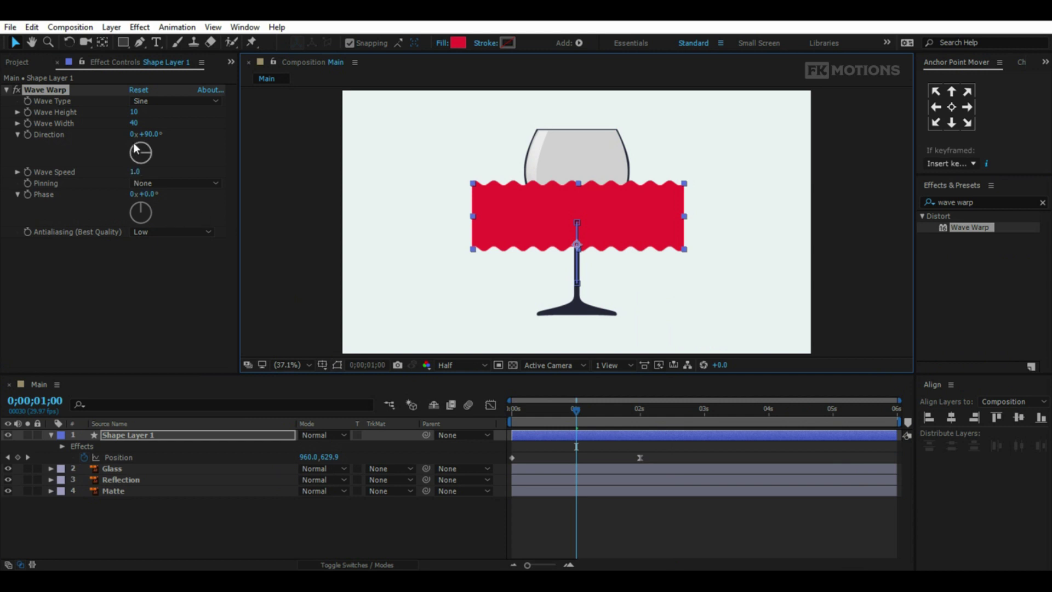
{"action": "left_click", "coordinate": [135, 125]}
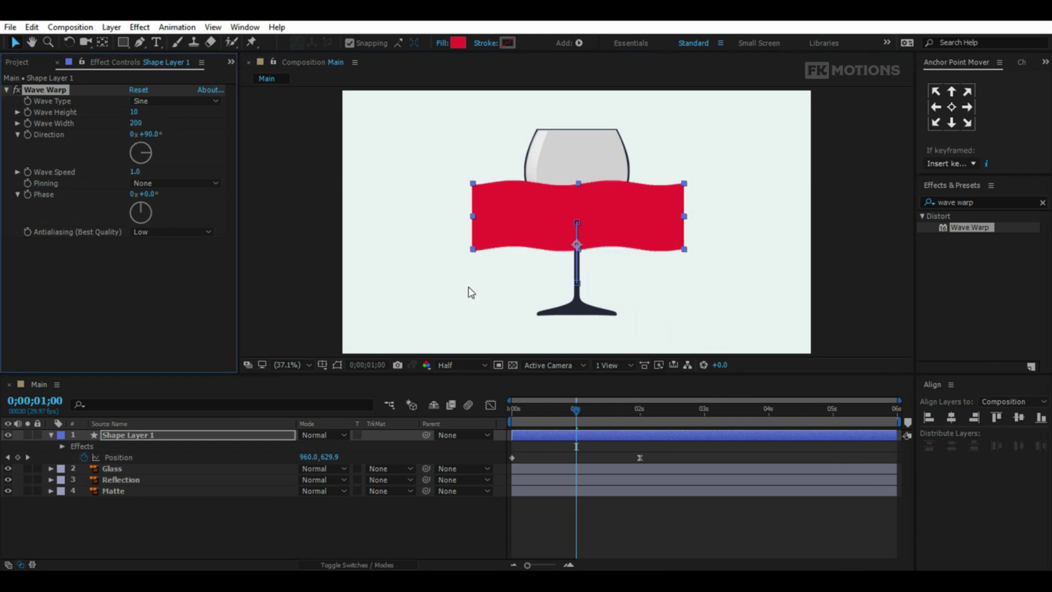
Keyframe Wave Height at 0 on the first frame and 20 at 2 seconds.
{"action": "left_click_drag", "start_coordinate": [537, 418], "coordinate": [503, 414]}
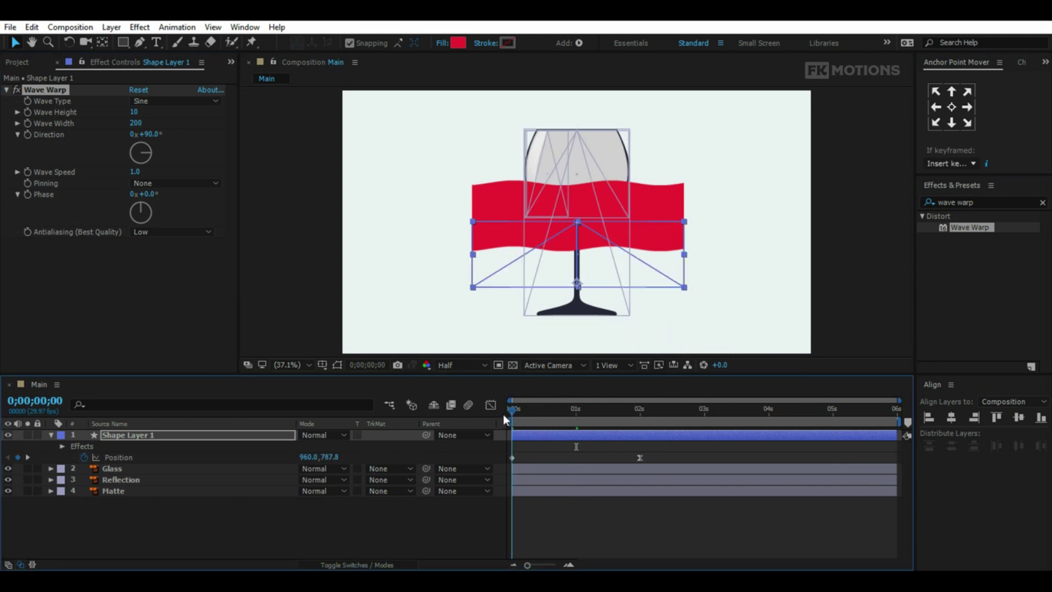
{"action": "left_click", "coordinate": [131, 112]}
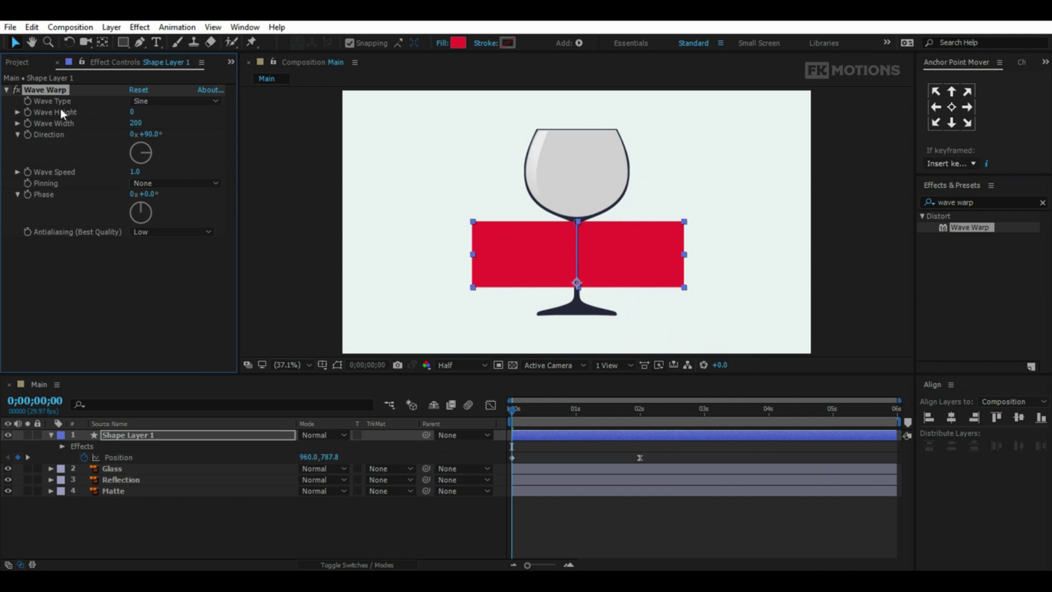
{"action": "left_click", "coordinate": [28, 112]}
{"action": "left_click", "coordinate": [640, 415]}
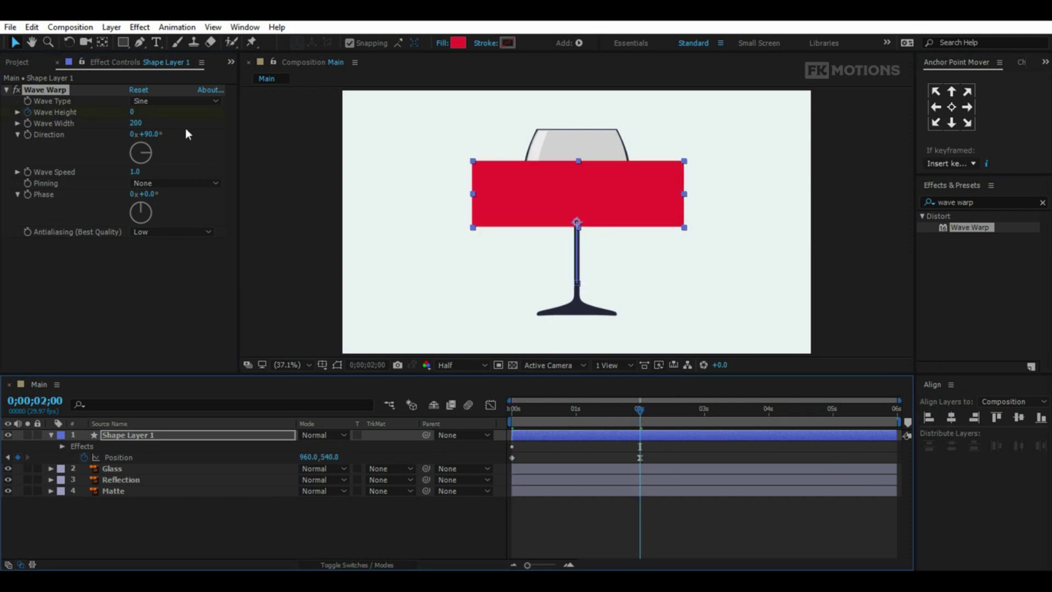
{"action": "left_click", "coordinate": [133, 111]}
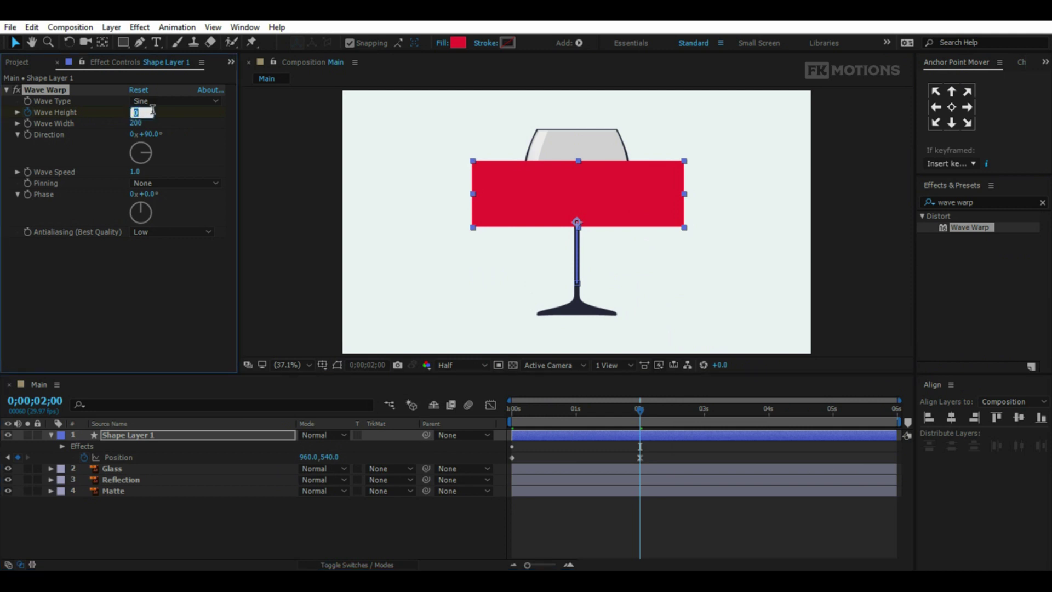
{"action": "type", "text": "20"}
{"action": "key", "text": "Return"}
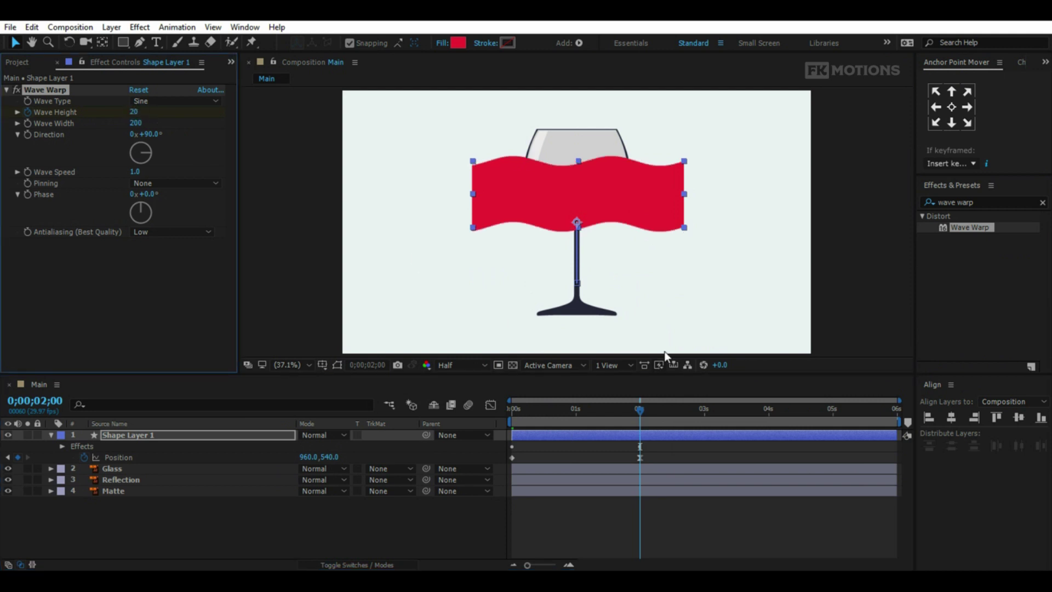
Set Wave Height back to 0 at 5 seconds, then return to the start.
{"action": "left_click", "coordinate": [832, 416]}
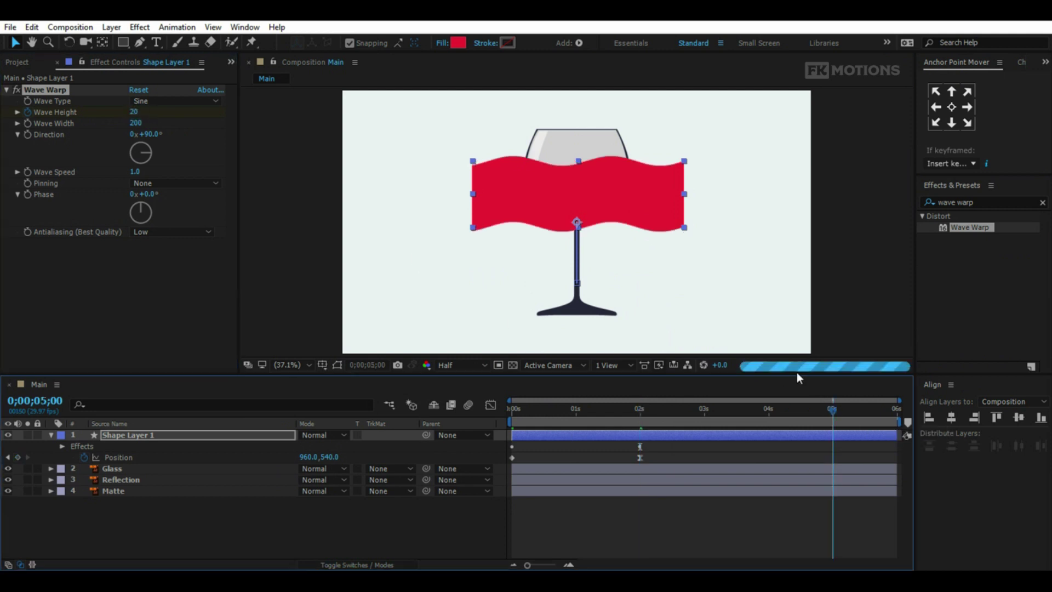
{"action": "left_click", "coordinate": [135, 113]}
{"action": "type", "text": "0"}
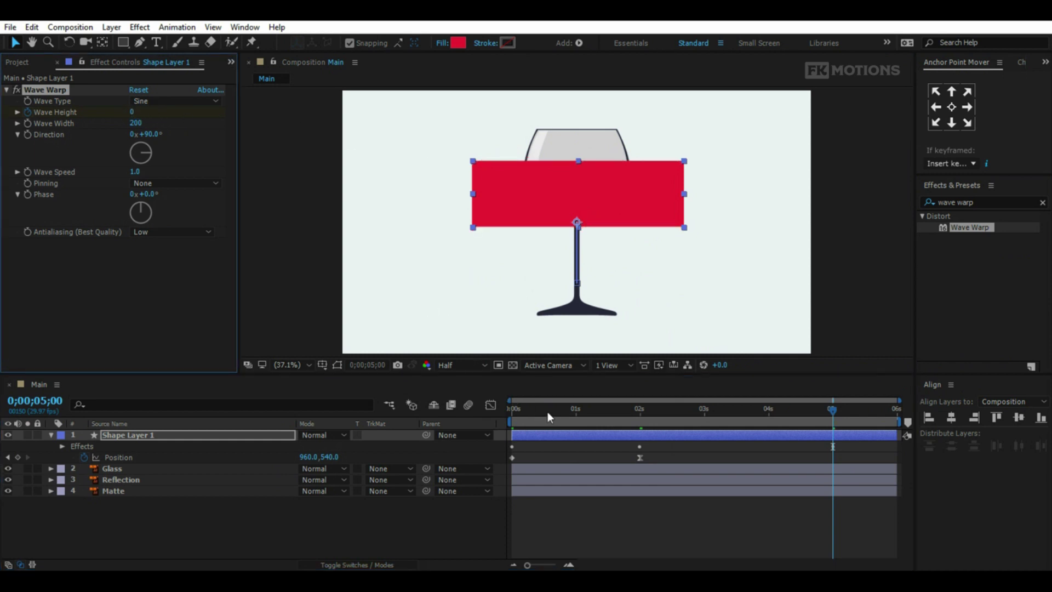
{"action": "left_click_drag", "start_coordinate": [523, 414], "coordinate": [501, 416]}
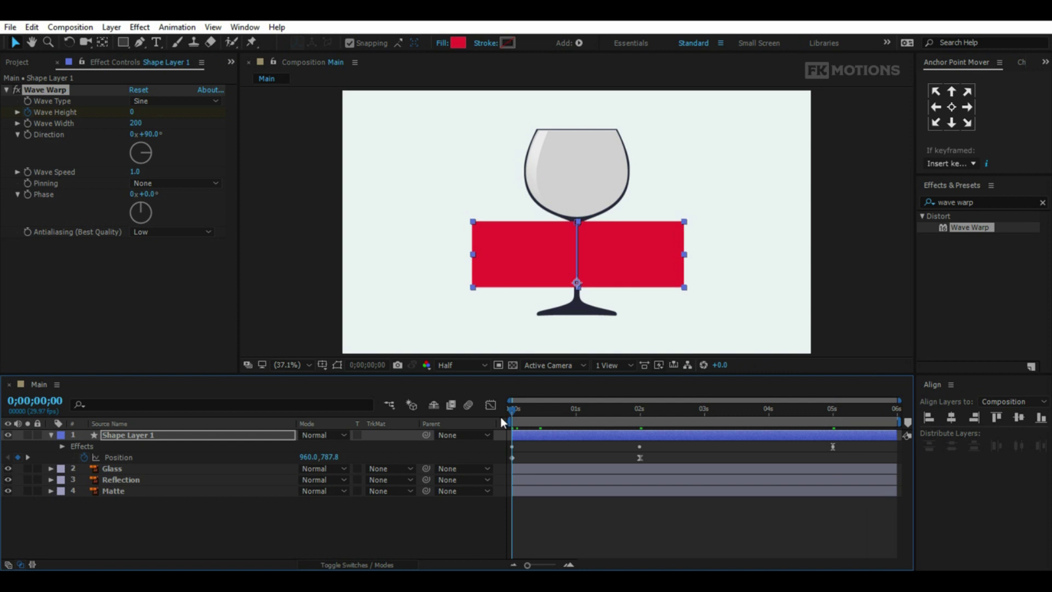
{"action": "left_click", "coordinate": [170, 513]}
Duplicate the Matte layer via Edit > Duplicate.
{"action": "left_click", "coordinate": [108, 491]}
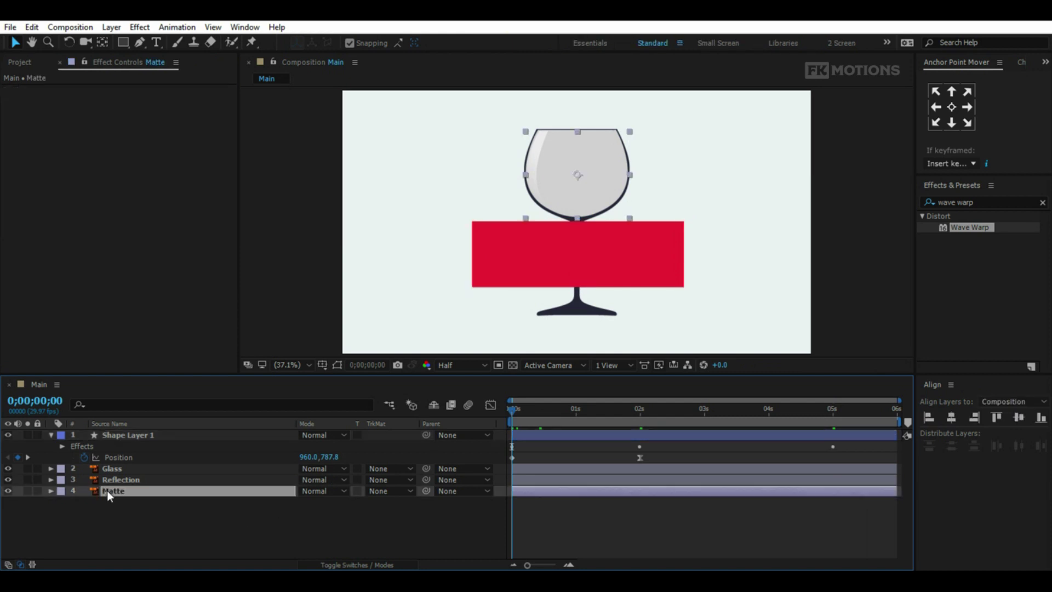
{"action": "left_click", "coordinate": [31, 27]}
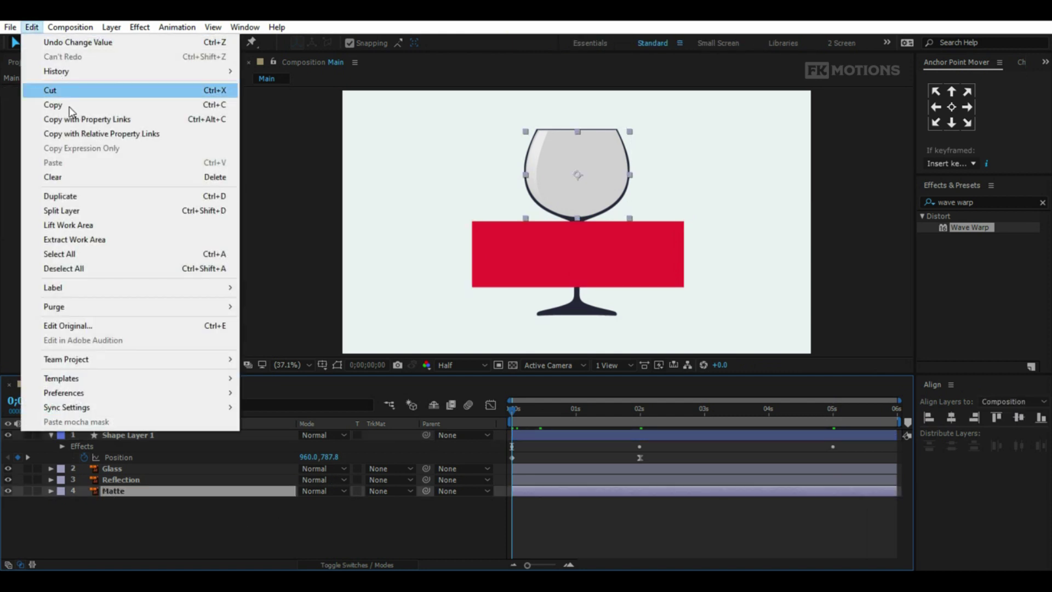
{"action": "left_click", "coordinate": [104, 203]}
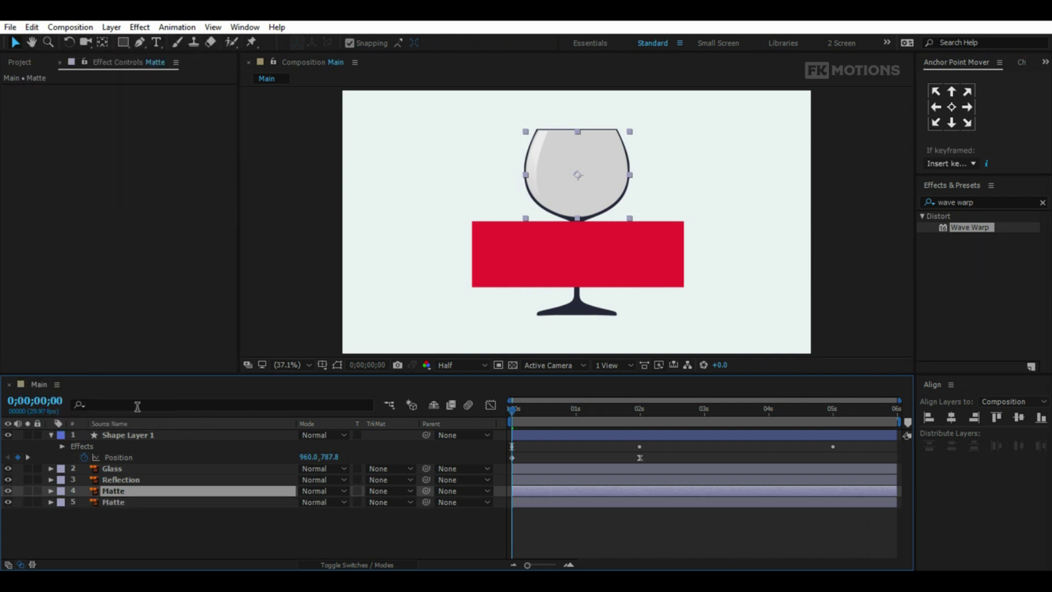
Place Shape Layer 1 below the first Matte and set its track matte to Alpha Matte 'Matte'.
{"action": "left_click", "coordinate": [51, 435]}
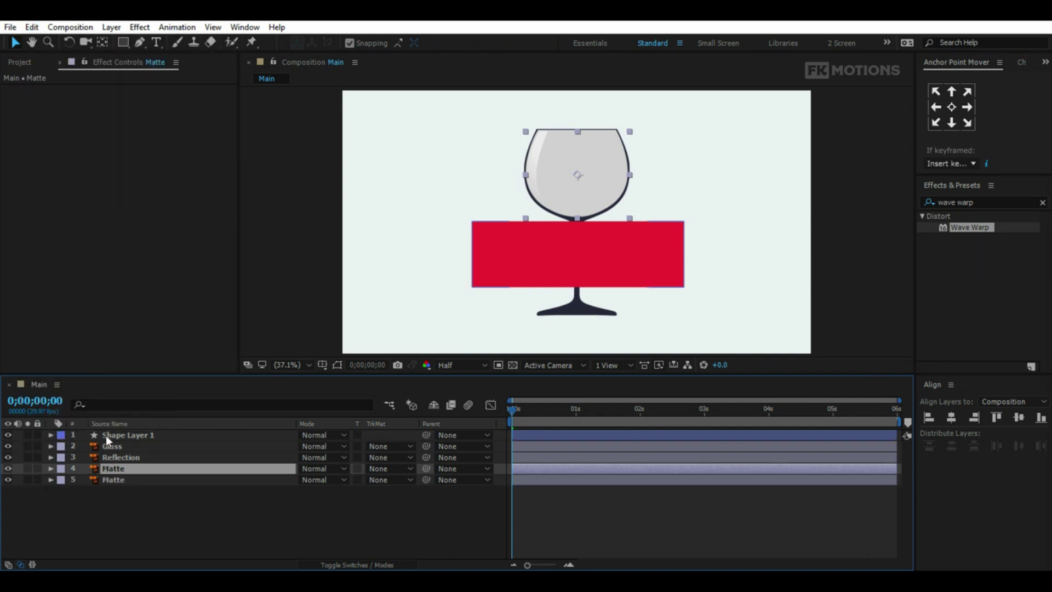
{"action": "left_click", "coordinate": [116, 434]}
{"action": "left_click_drag", "start_coordinate": [121, 436], "coordinate": [130, 474]}
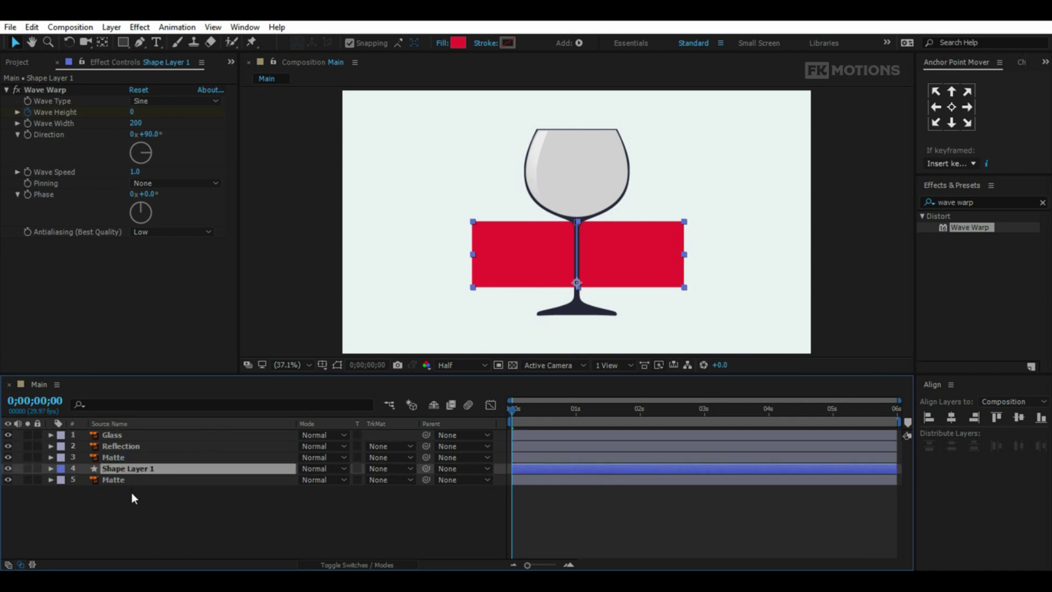
{"action": "left_click_drag", "start_coordinate": [568, 412], "coordinate": [615, 411]}
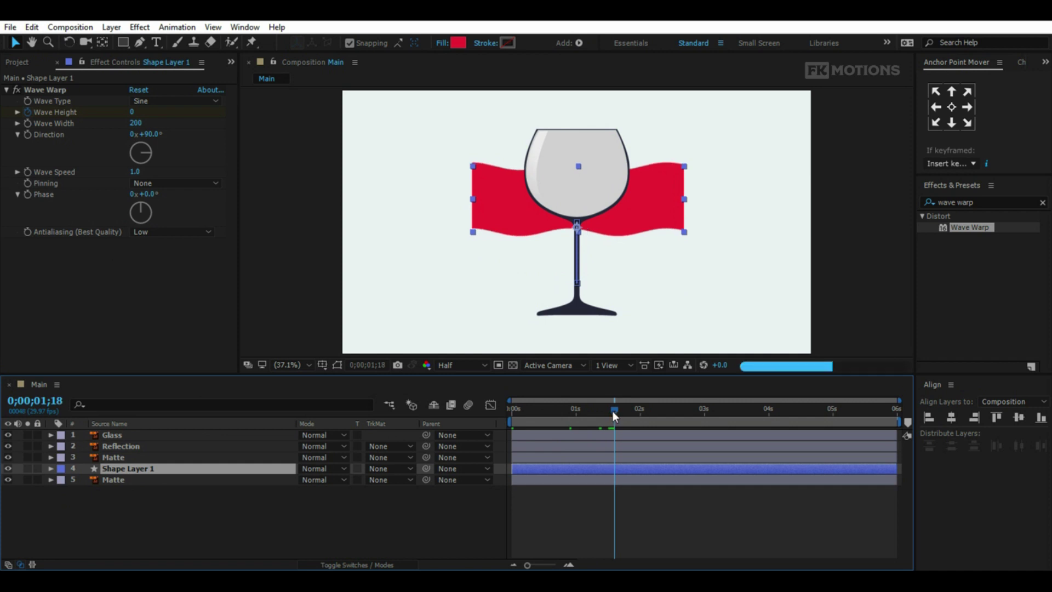
{"action": "left_click", "coordinate": [387, 468]}
{"action": "left_click", "coordinate": [458, 502]}
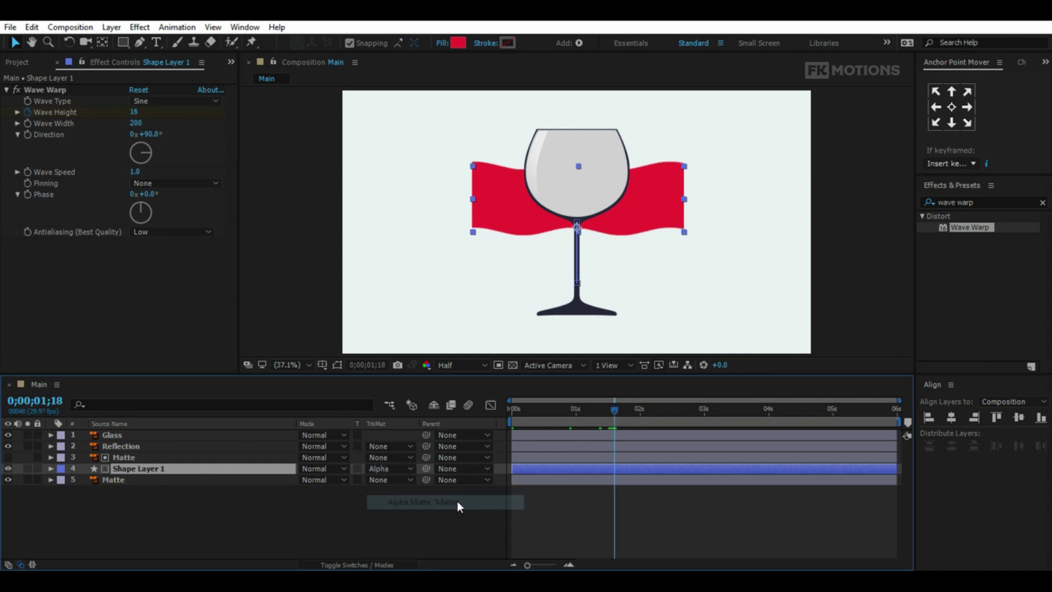
{"action": "left_click_drag", "start_coordinate": [522, 410], "coordinate": [502, 412]}
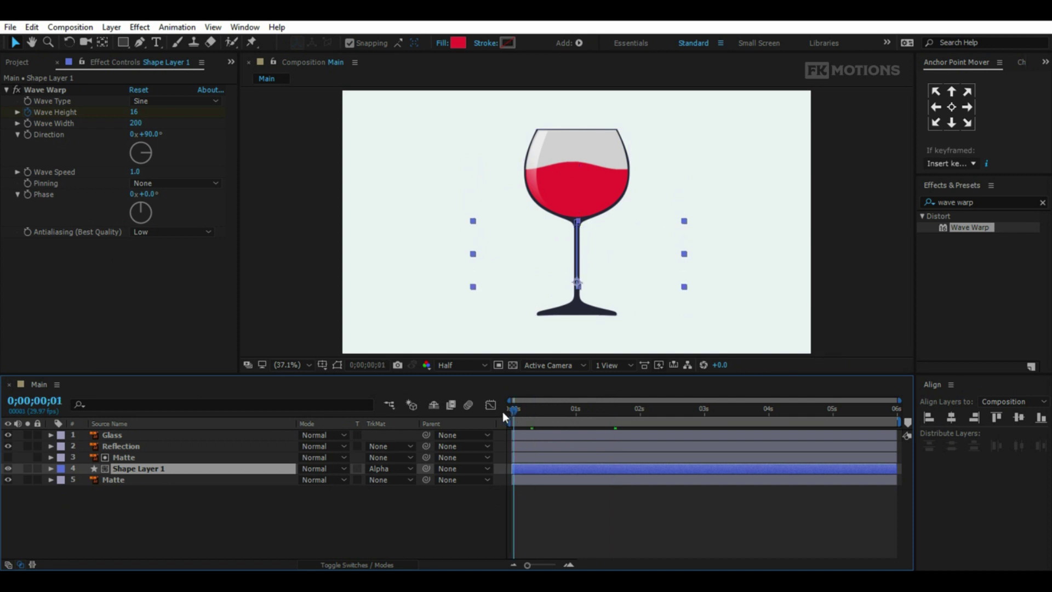
Preview the filling animation, then select Matte and Shape Layer 1 and open their label colours.
{"action": "key", "text": "space"}
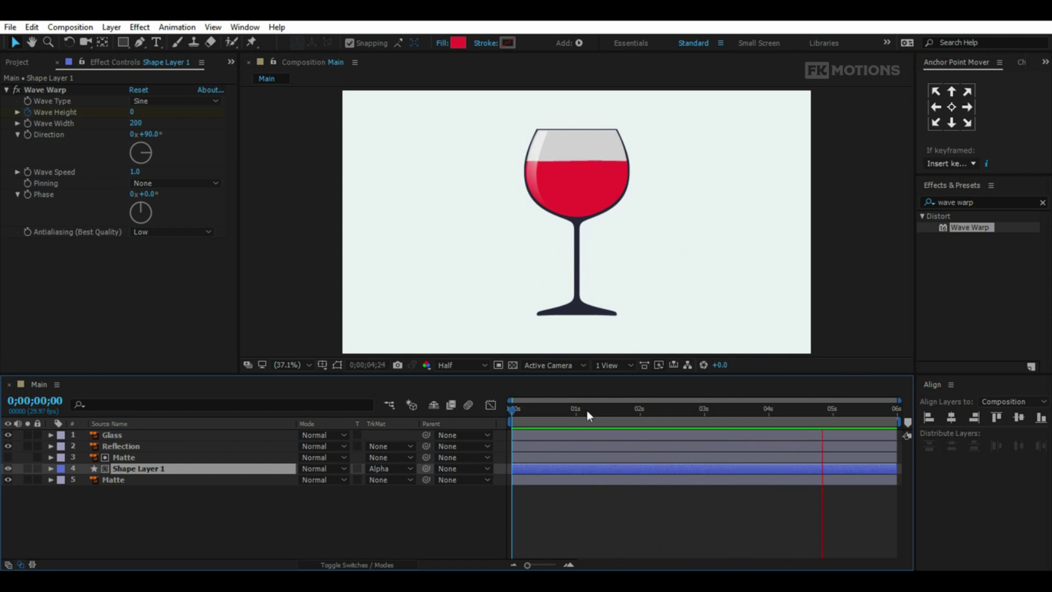
{"action": "mouse_move", "coordinate": [577, 410]}
{"action": "left_mouse_down"}
{"action": "mouse_move", "coordinate": [511, 412]}
{"action": "mouse_move", "coordinate": [575, 410]}
{"action": "left_mouse_up"}
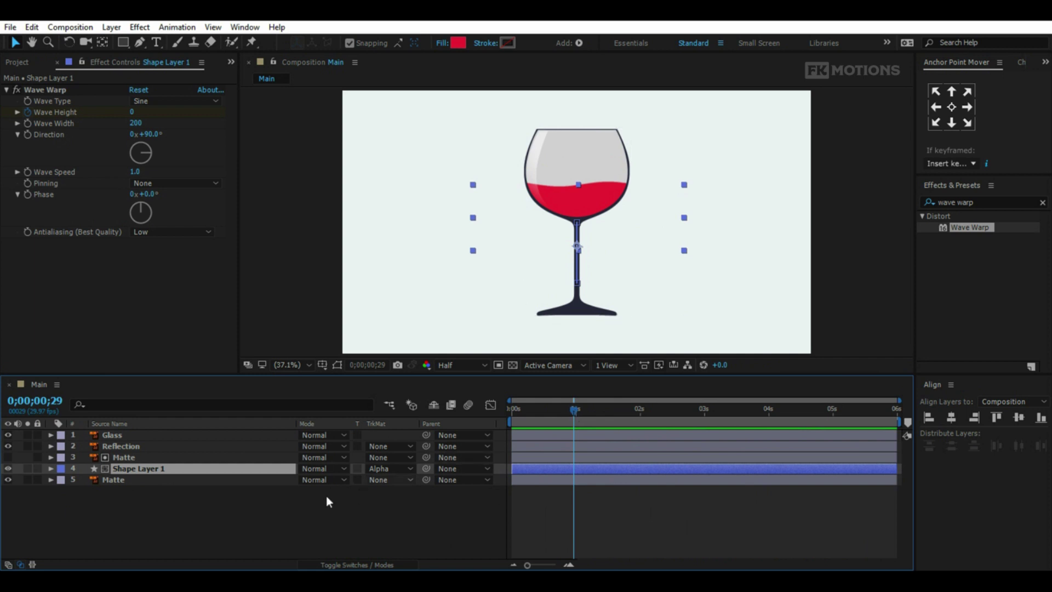
{"action": "left_click", "coordinate": [126, 458]}
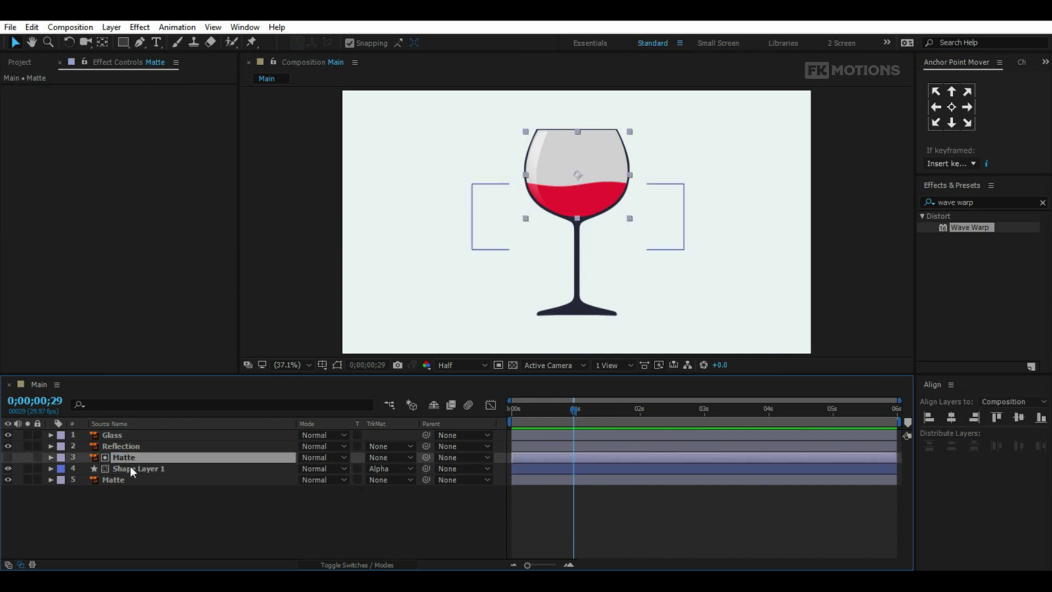
{"action": "left_click", "coordinate": [130, 466], "text": "ctrl"}
{"action": "left_click", "coordinate": [62, 457]}
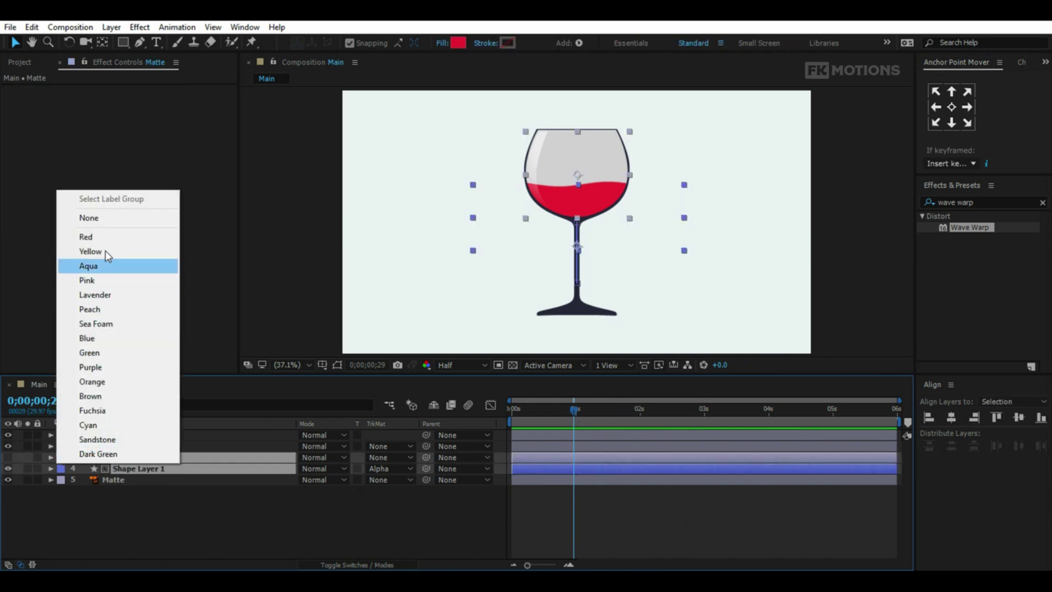
Give the Matte and liquid pair the Red label and duplicate both layers.
{"action": "left_click", "coordinate": [107, 237]}
{"action": "left_click", "coordinate": [36, 27]}
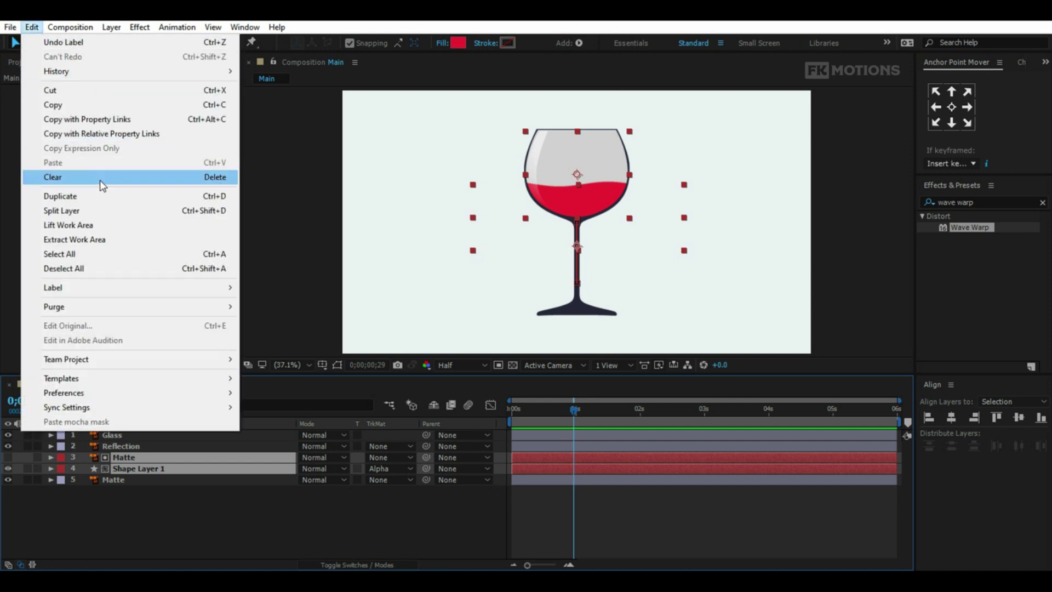
{"action": "left_click", "coordinate": [107, 196]}
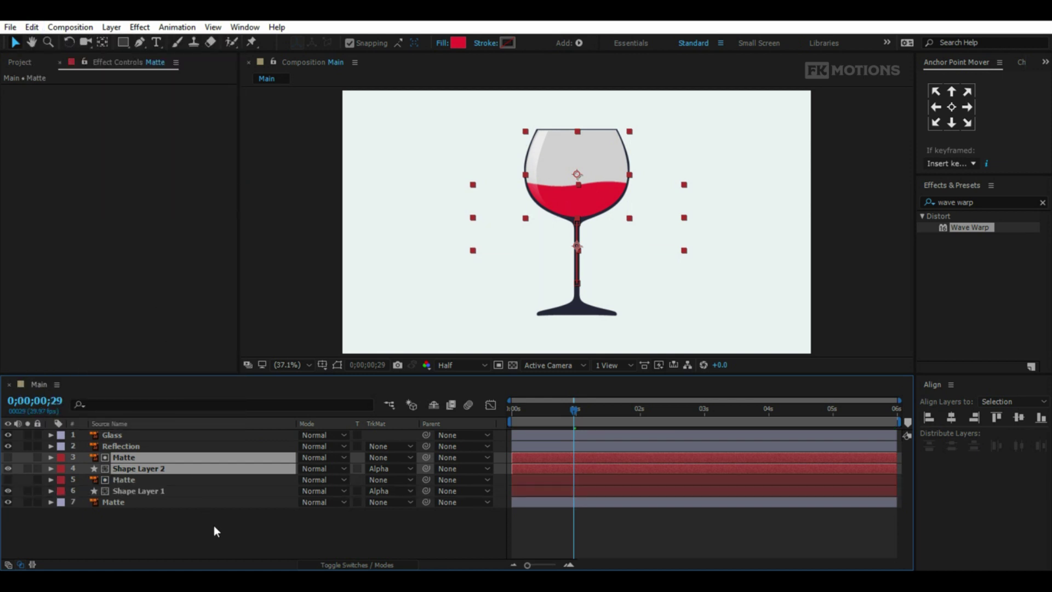
Label the duplicated pair Yellow, then select Shape Layer 1.
{"action": "left_click", "coordinate": [61, 464]}
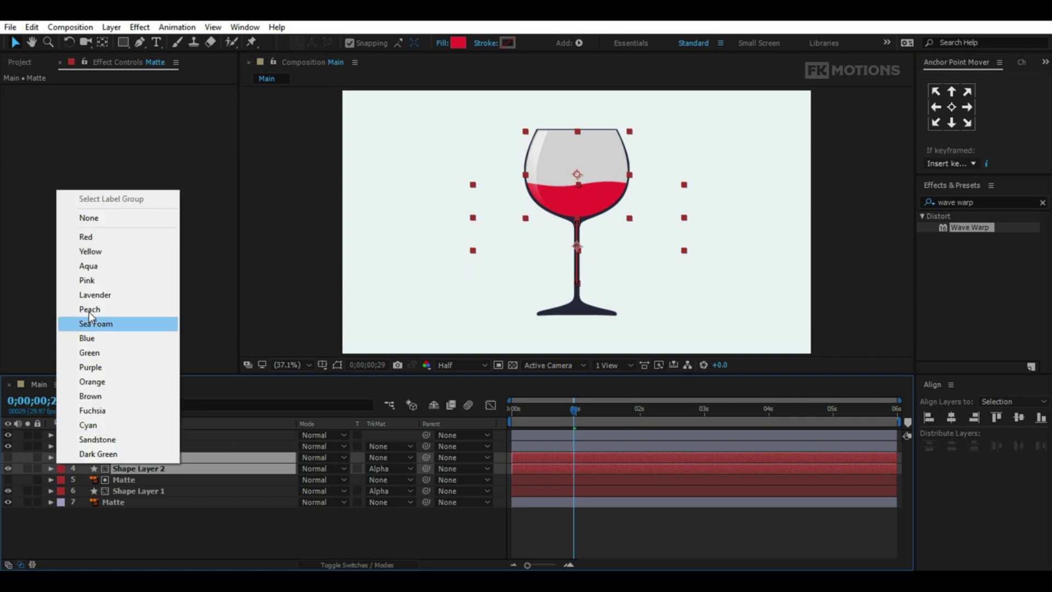
{"action": "left_click", "coordinate": [107, 249]}
{"action": "left_click", "coordinate": [163, 537]}
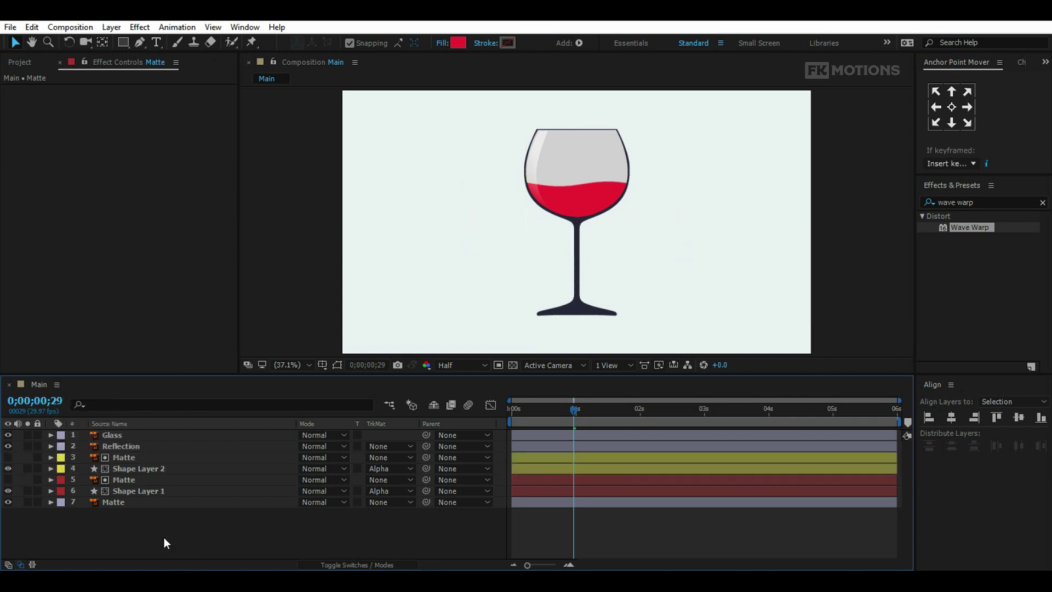
{"action": "left_click", "coordinate": [133, 490]}
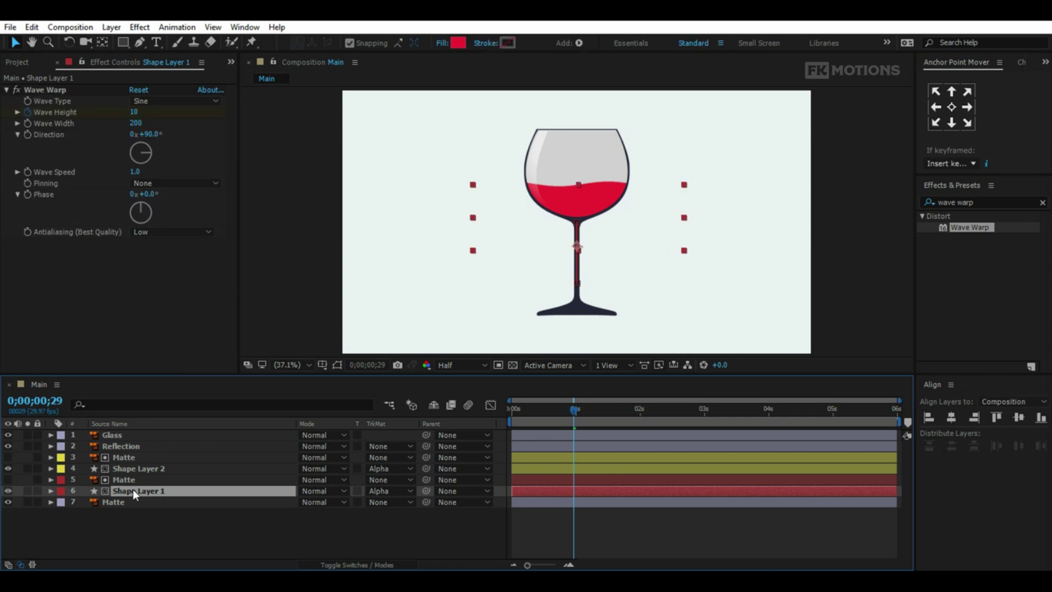
Set Shape Layer 1's Wave Warp Direction to -90°.
{"action": "left_click", "coordinate": [149, 135]}
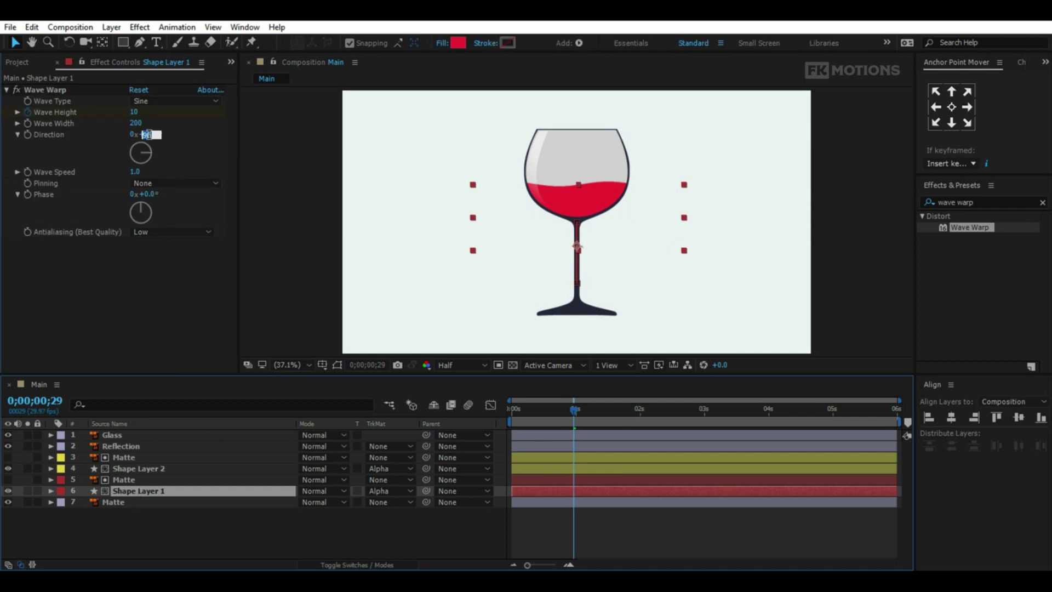
{"action": "type", "text": "-9"}
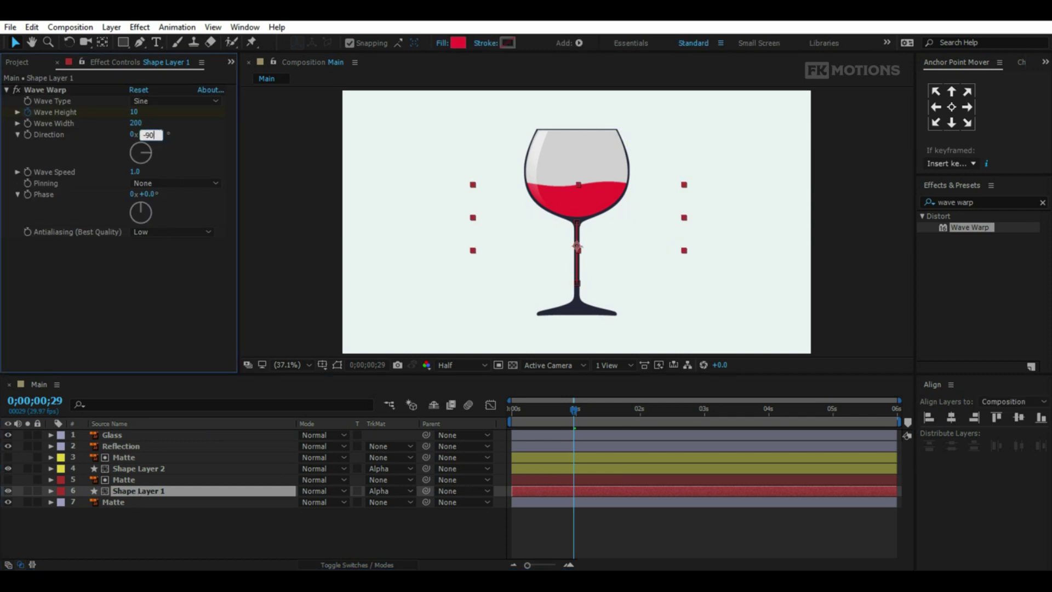
{"action": "key", "text": "Return"}
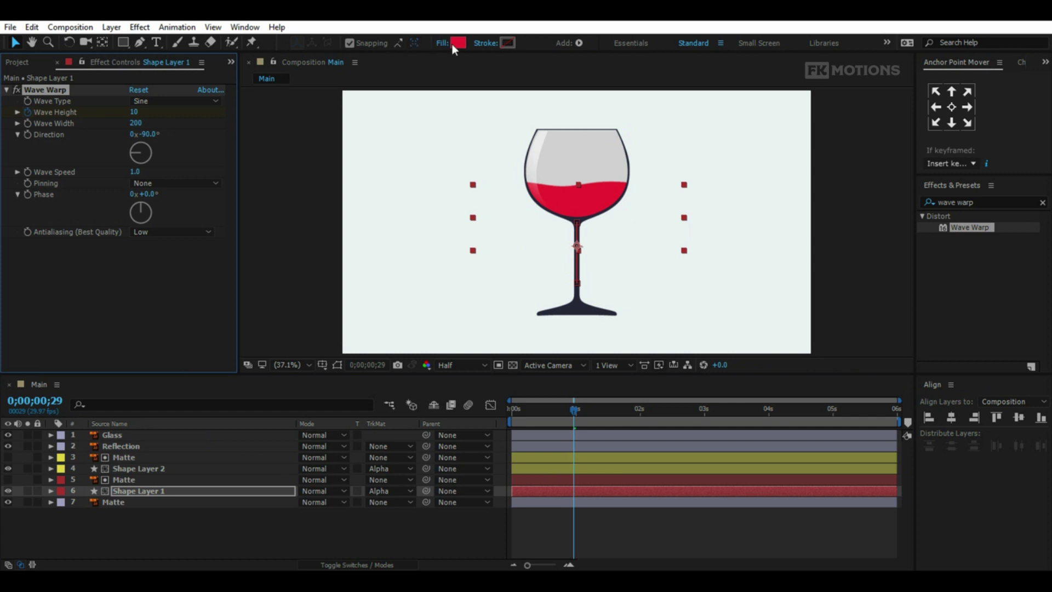
Change the liquid's fill to the darker red BF1E32 and preview from the start.
{"action": "left_click", "coordinate": [452, 44]}
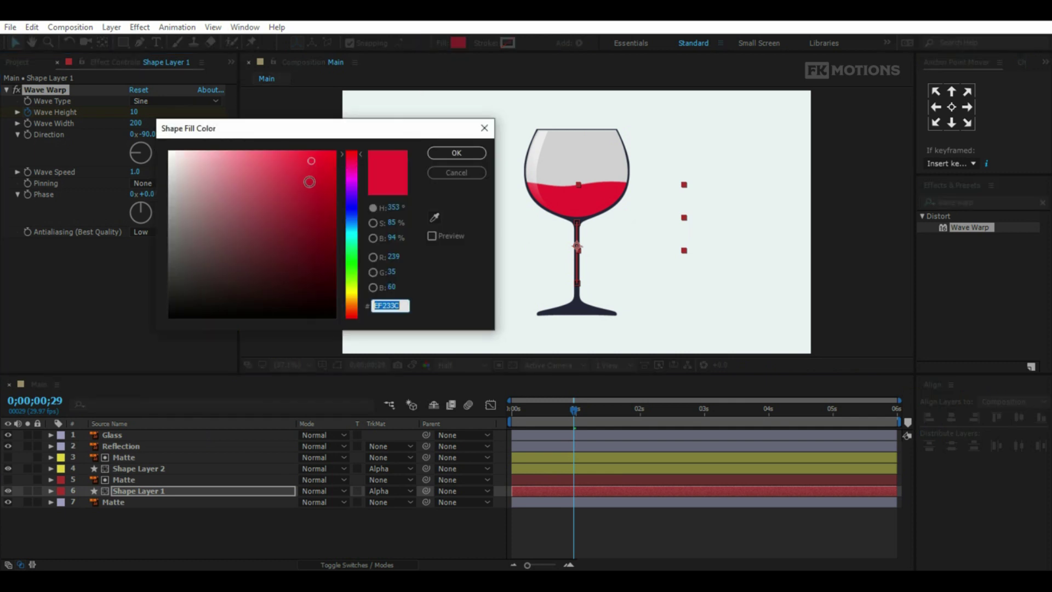
{"action": "left_click", "coordinate": [311, 187]}
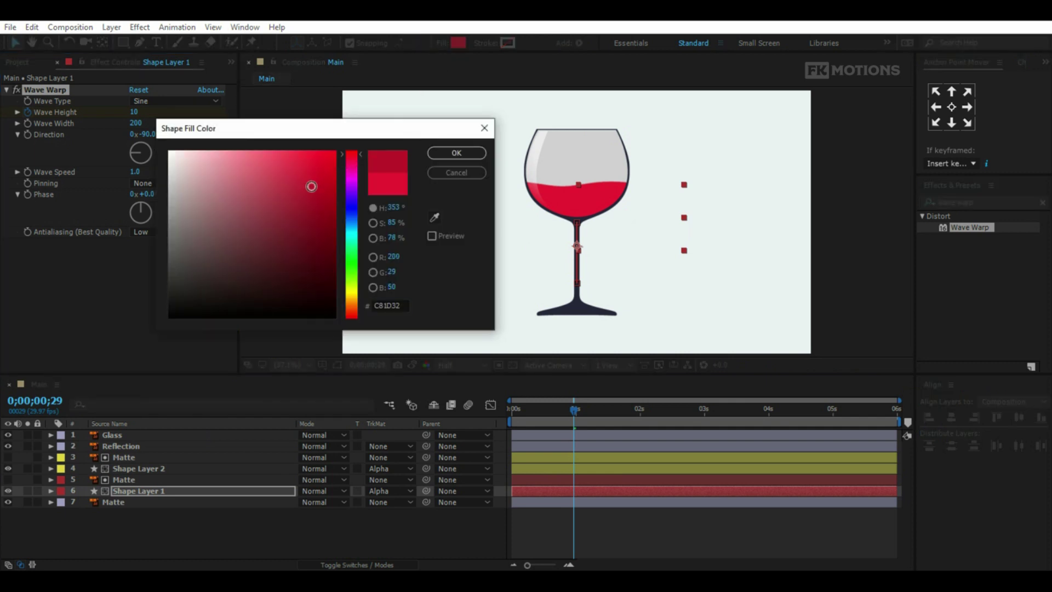
{"action": "left_click", "coordinate": [456, 154]}
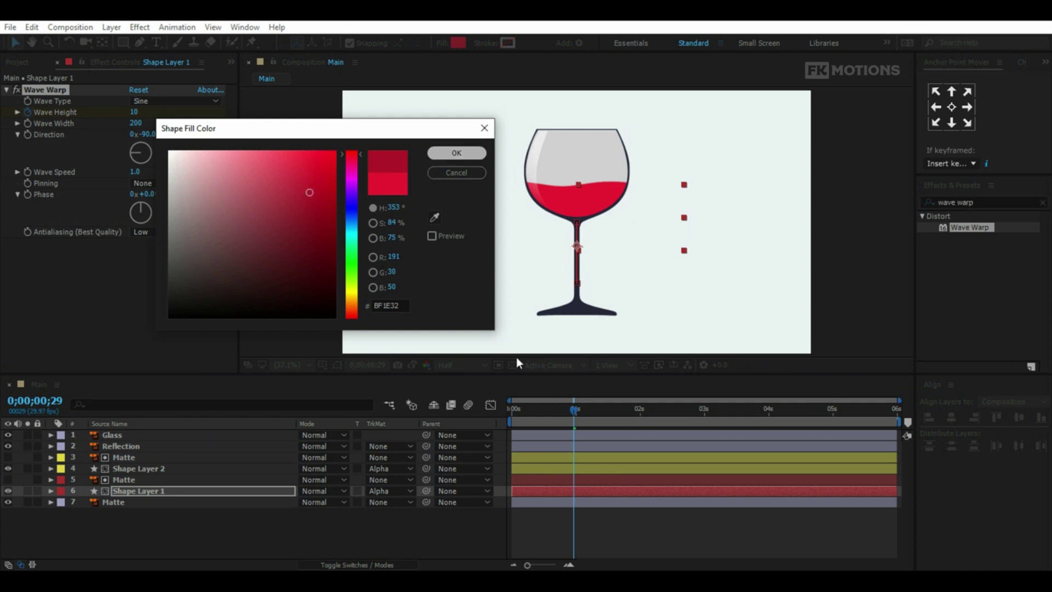
{"action": "left_click_drag", "start_coordinate": [537, 418], "coordinate": [508, 419]}
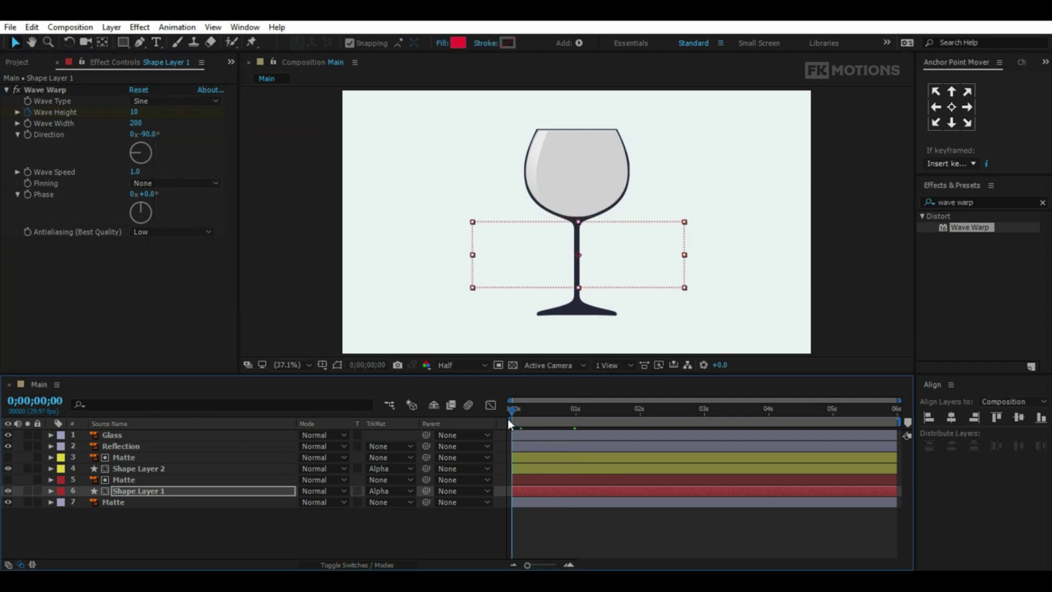
{"action": "left_click", "coordinate": [427, 542]}
{"action": "key", "text": "space"}
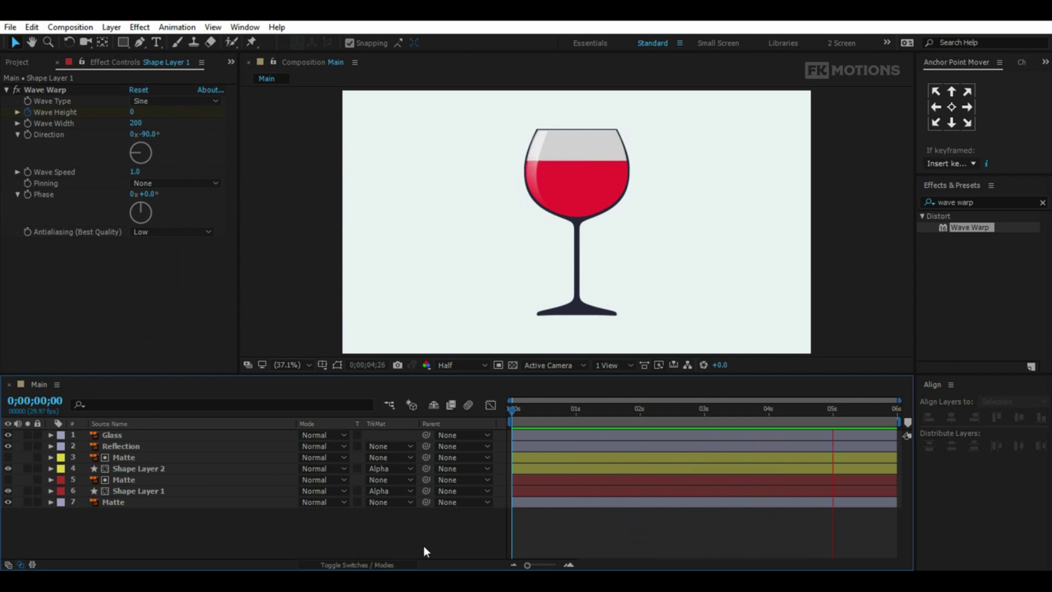
Stop the preview at 0;00;01;11, then select all glass layers and open their context menu.
{"action": "left_click", "coordinate": [599, 413]}
{"action": "left_click_drag", "start_coordinate": [141, 514], "coordinate": [142, 435]}
{"action": "right_click", "coordinate": [142, 435]}
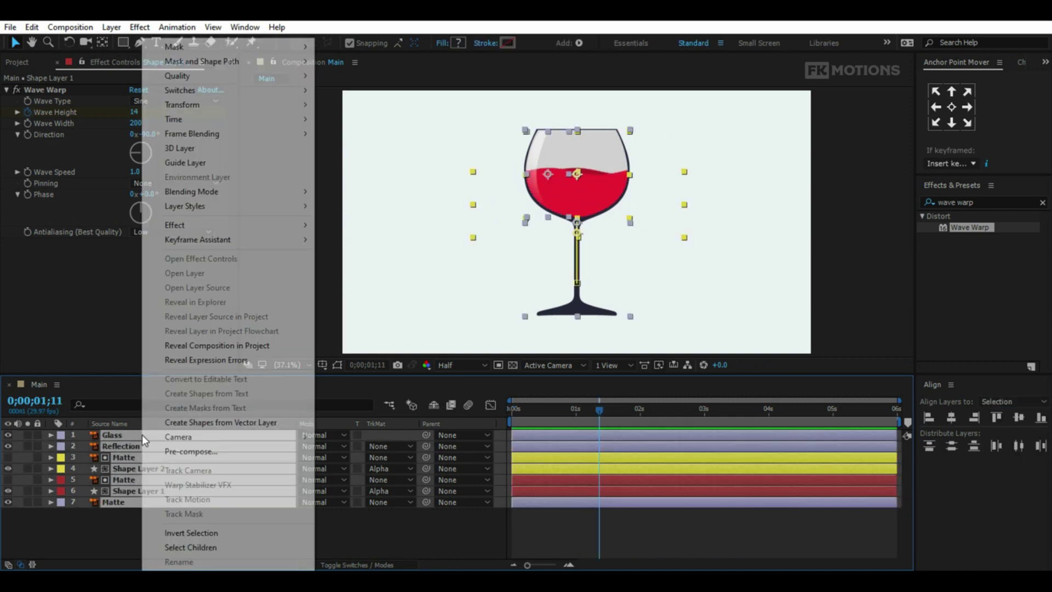
Pre-compose all the selected layers into a new composition named Glass.
{"action": "left_click", "coordinate": [207, 452]}
{"action": "type", "text": "Glass"}
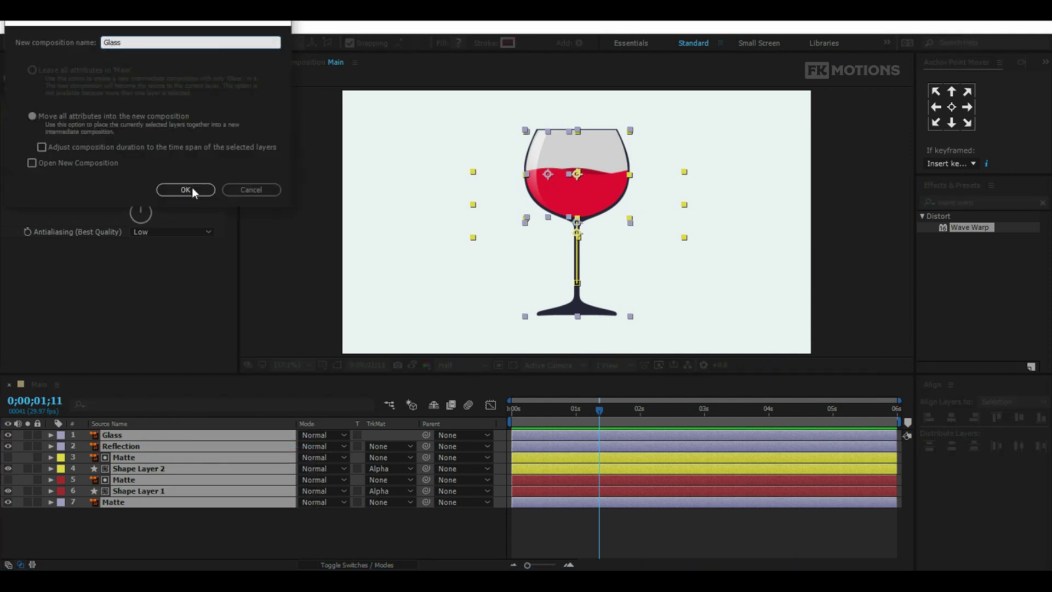
{"action": "left_click", "coordinate": [190, 190]}
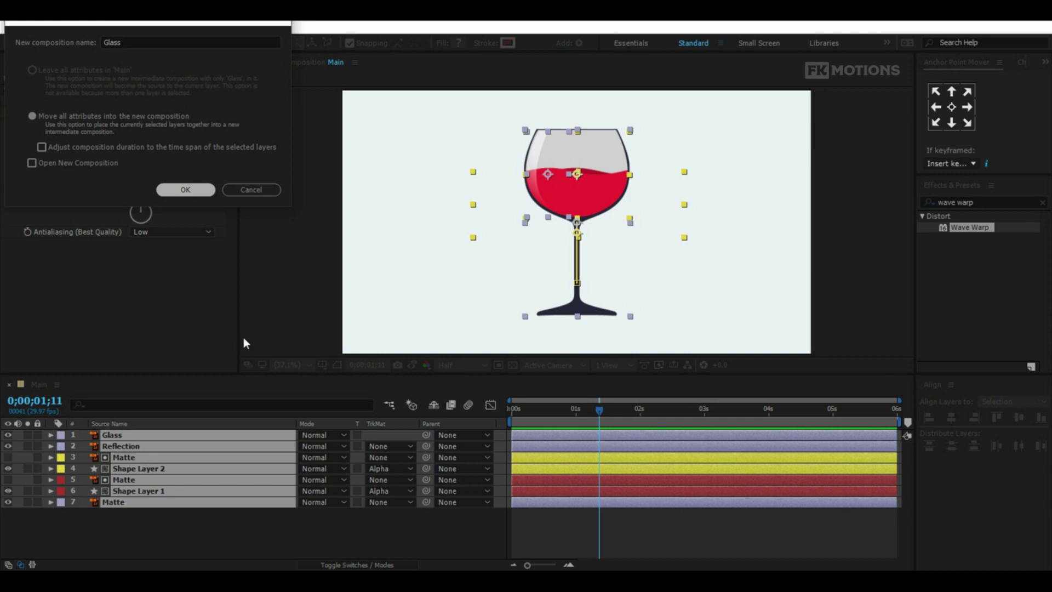
{"action": "left_click", "coordinate": [272, 471]}
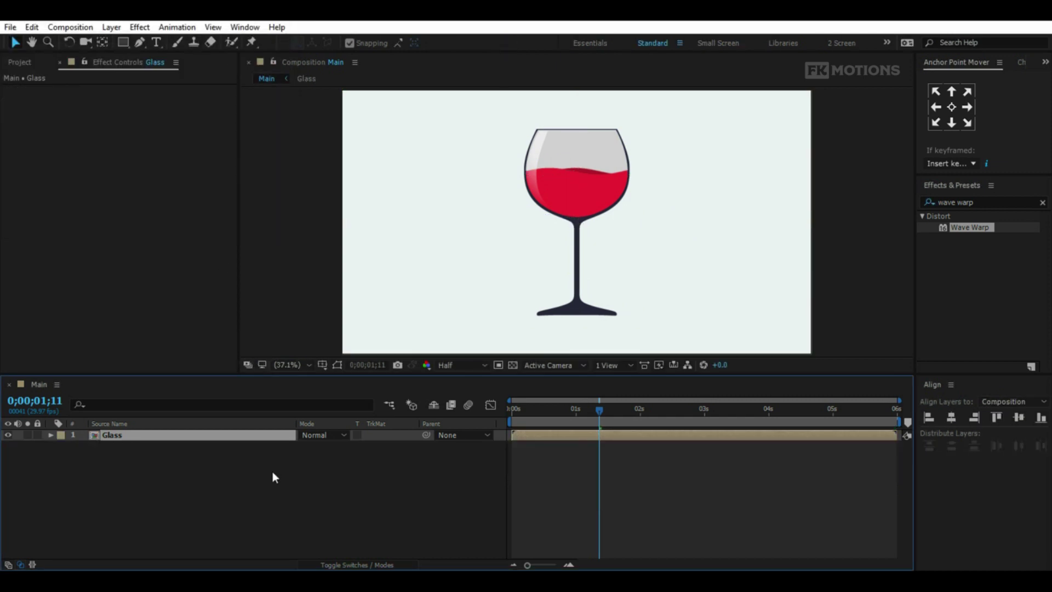
{"action": "left_click", "coordinate": [214, 436]}
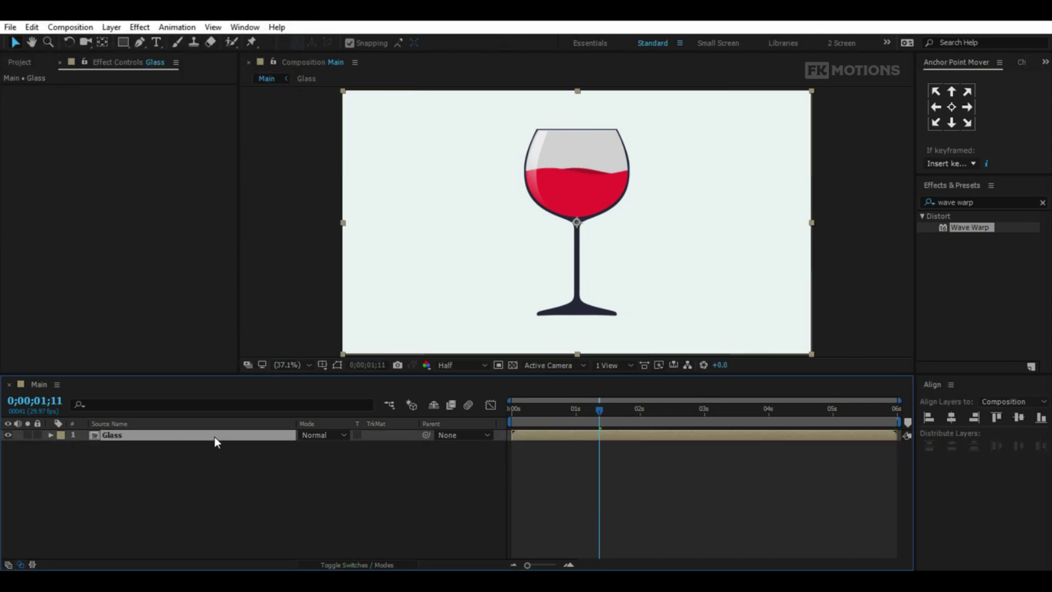
{"action": "left_click", "coordinate": [210, 476]}
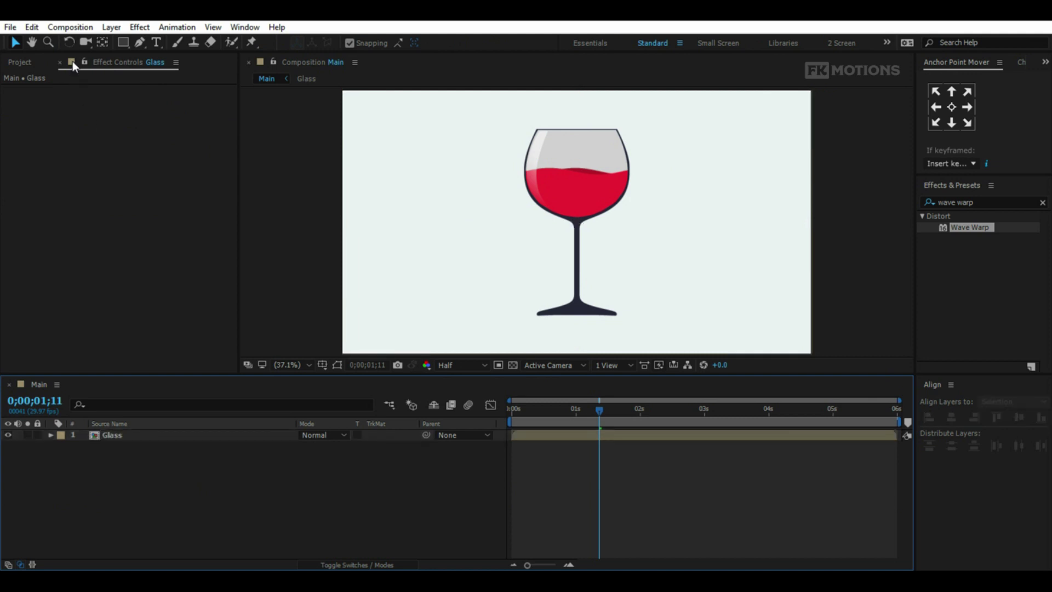
{"action": "left_click", "coordinate": [109, 28]}
Add two Null Object layers via Layer > New > Null Object.
{"action": "mouse_move", "coordinate": [127, 43]}
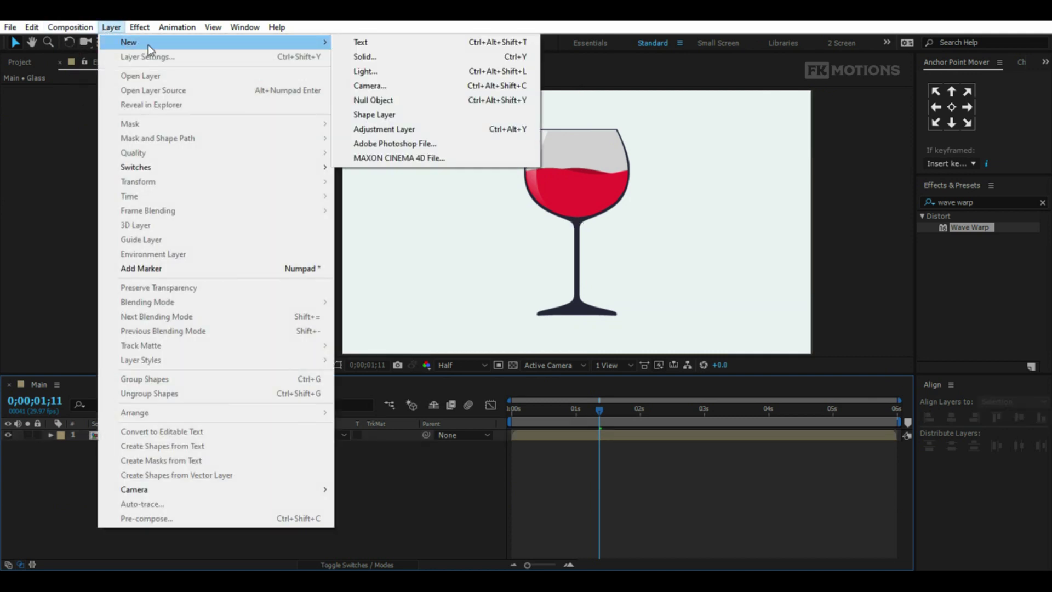
{"action": "left_click", "coordinate": [387, 102]}
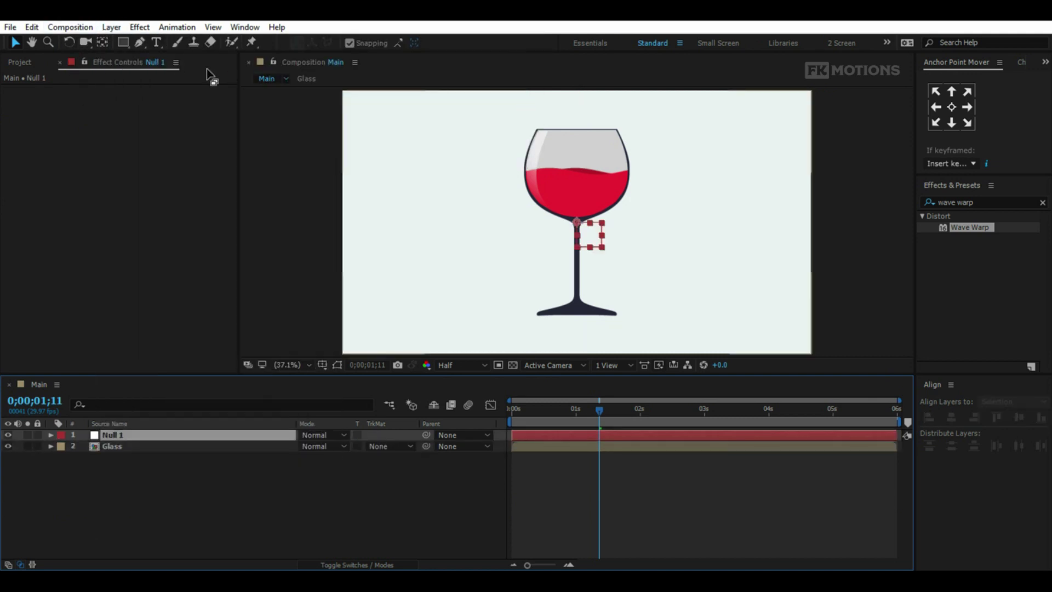
{"action": "left_click", "coordinate": [110, 28]}
{"action": "mouse_move", "coordinate": [127, 43]}
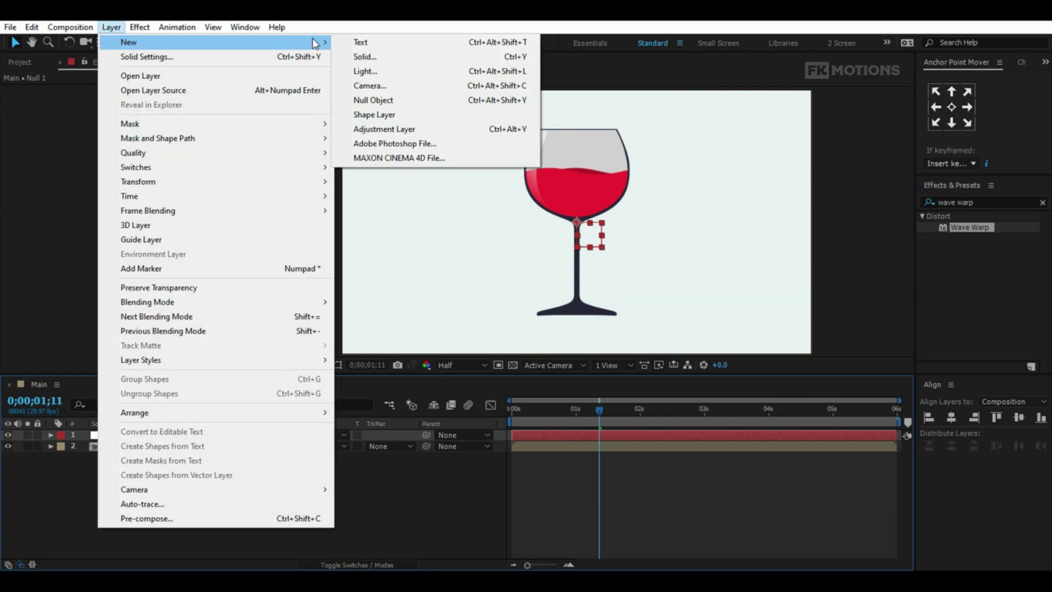
{"action": "left_click", "coordinate": [402, 101]}
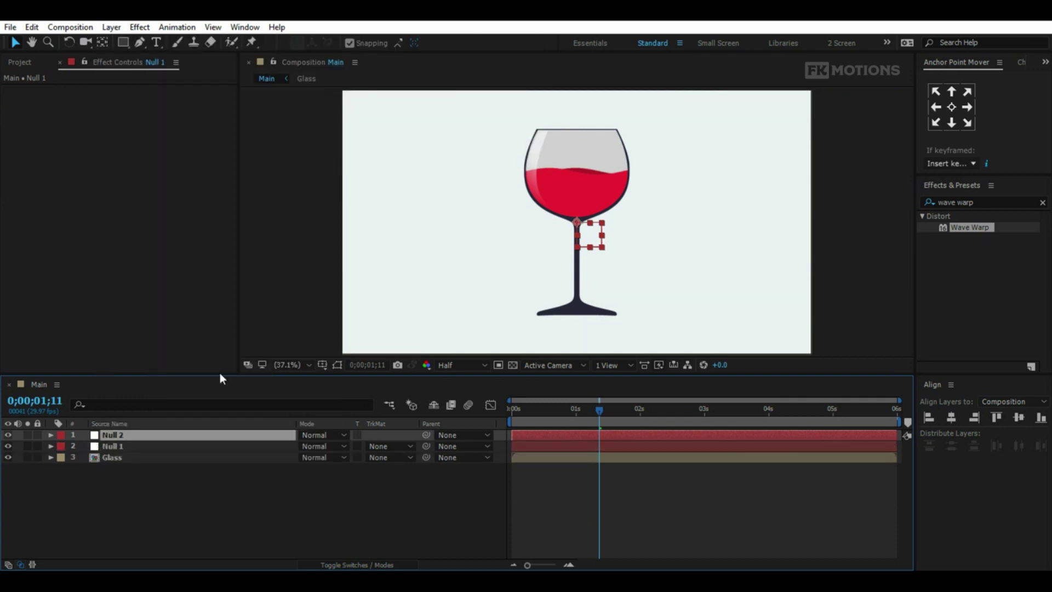
Rename the nulls to L and R.
{"action": "right_click", "coordinate": [123, 444]}
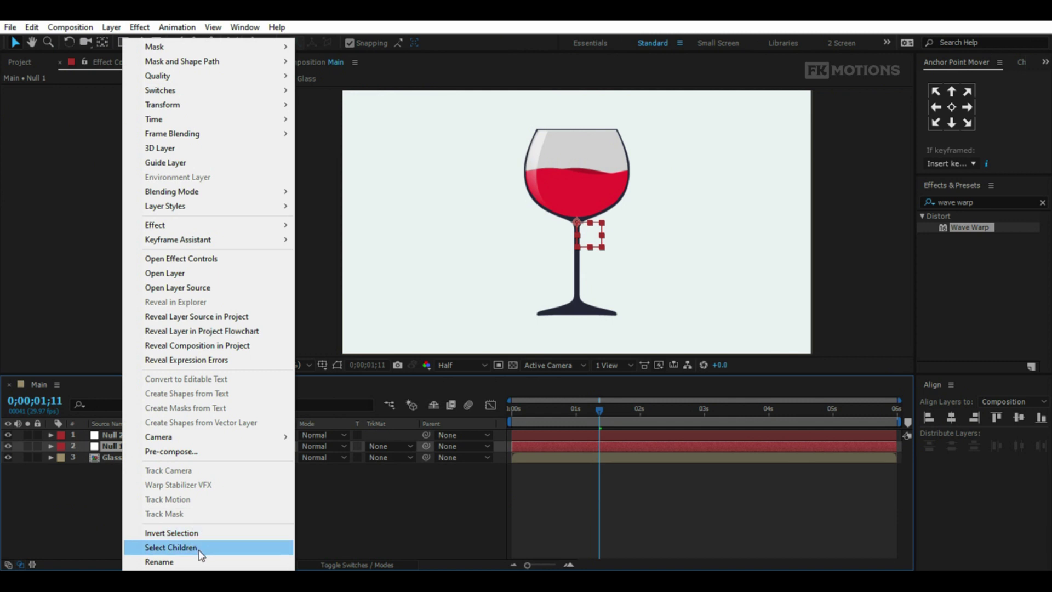
{"action": "left_click", "coordinate": [199, 562]}
{"action": "type", "text": "L"}
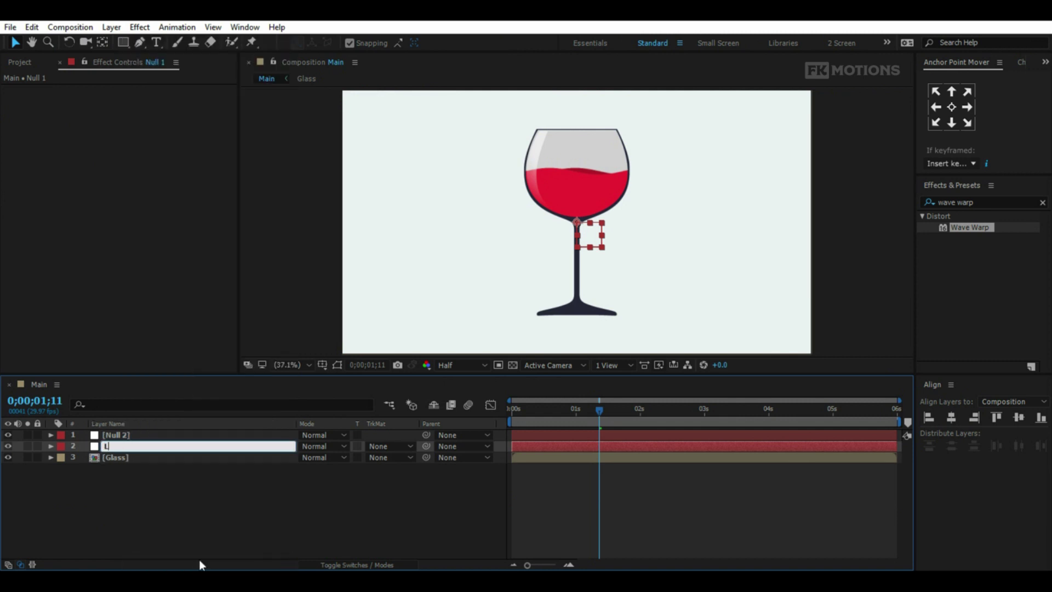
{"action": "key", "text": "Return"}
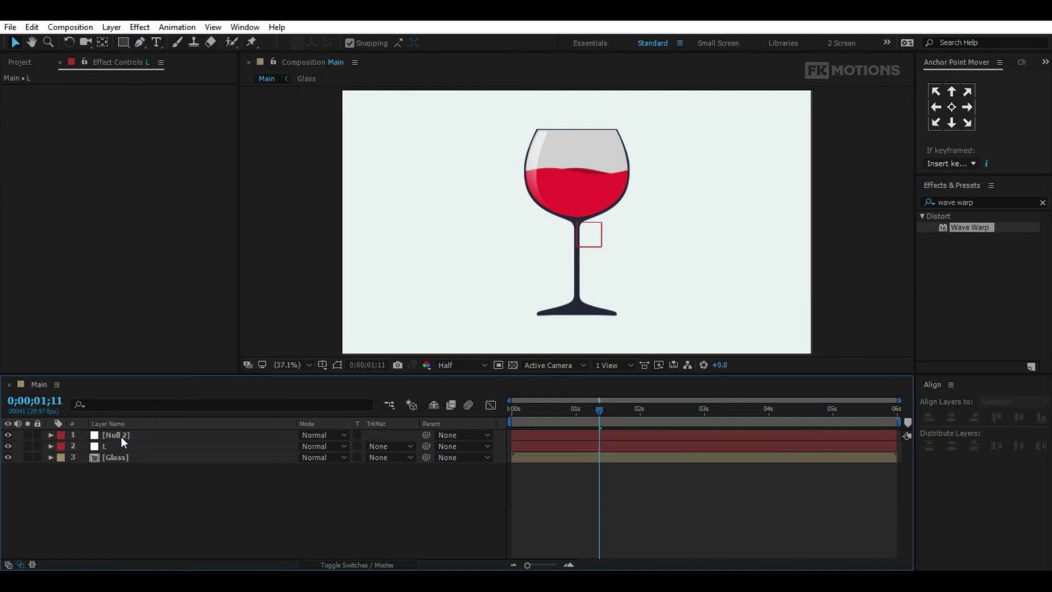
{"action": "right_click", "coordinate": [121, 436]}
{"action": "left_click", "coordinate": [188, 560]}
{"action": "type", "text": "R"}
{"action": "key", "text": "Return"}
Move null L onto the left tip of the glass foot.
{"action": "left_click", "coordinate": [109, 445]}
{"action": "scroll", "coordinate": [564, 254], "scroll_direction": "up", "scroll_amount": 3}
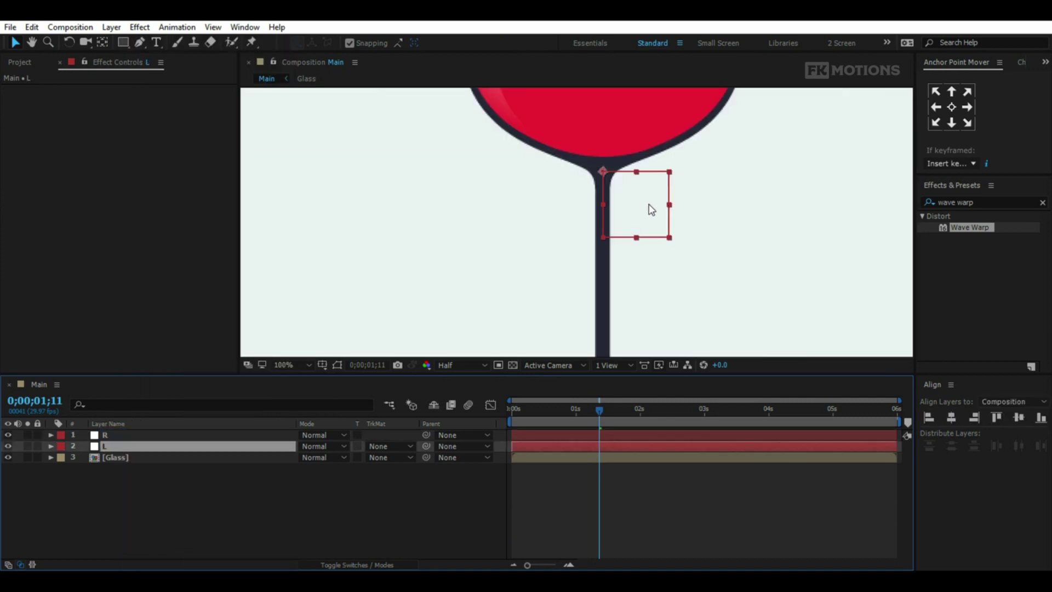
{"action": "mouse_move", "coordinate": [635, 203]}
{"action": "left_mouse_down"}
{"action": "mouse_move", "coordinate": [572, 403]}
{"action": "mouse_move", "coordinate": [539, 315]}
{"action": "mouse_move", "coordinate": [546, 326]}
{"action": "left_mouse_up"}
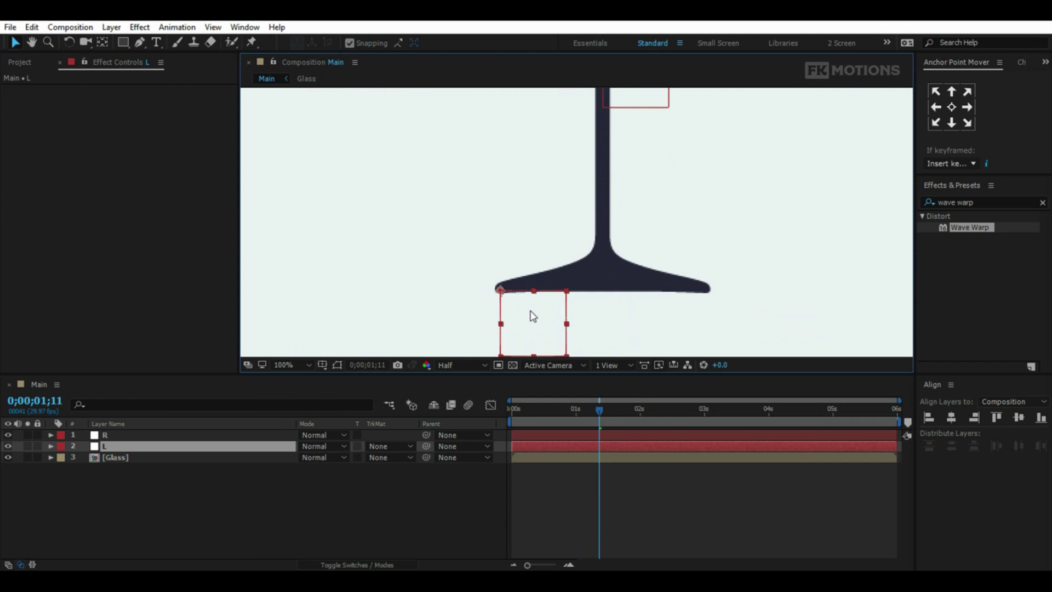
{"action": "scroll", "coordinate": [521, 311], "scroll_direction": "up", "scroll_amount": 2}
{"action": "scroll", "coordinate": [524, 313], "scroll_direction": "up", "scroll_amount": 3}
{"action": "scroll", "coordinate": [493, 259], "scroll_direction": "down", "scroll_amount": 2}
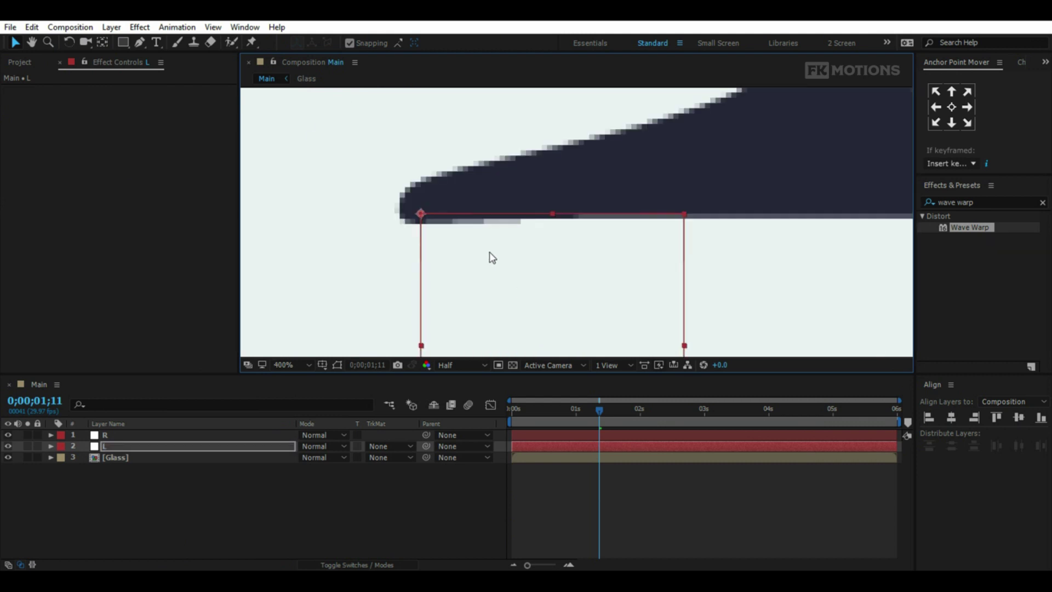
{"action": "left_click_drag", "start_coordinate": [507, 260], "coordinate": [492, 264]}
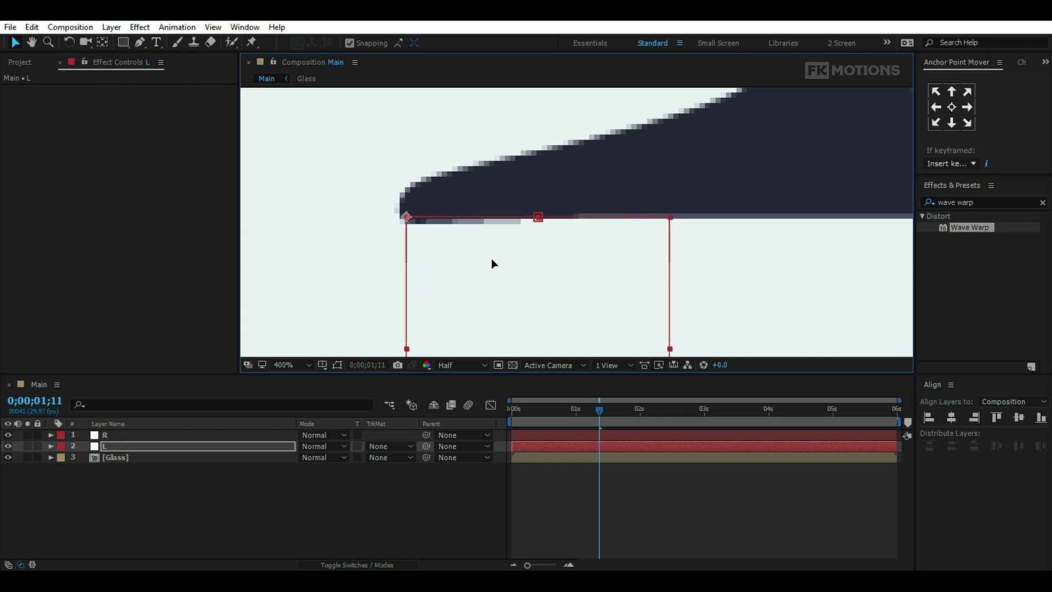
{"action": "scroll", "coordinate": [723, 174], "scroll_direction": "down", "scroll_amount": 4}
Place null R on the foot's right tip and set the viewer back to Fit.
{"action": "left_click_drag", "start_coordinate": [724, 155], "coordinate": [479, 326]}
{"action": "key", "text": "v"}
{"action": "left_click", "coordinate": [543, 123]}
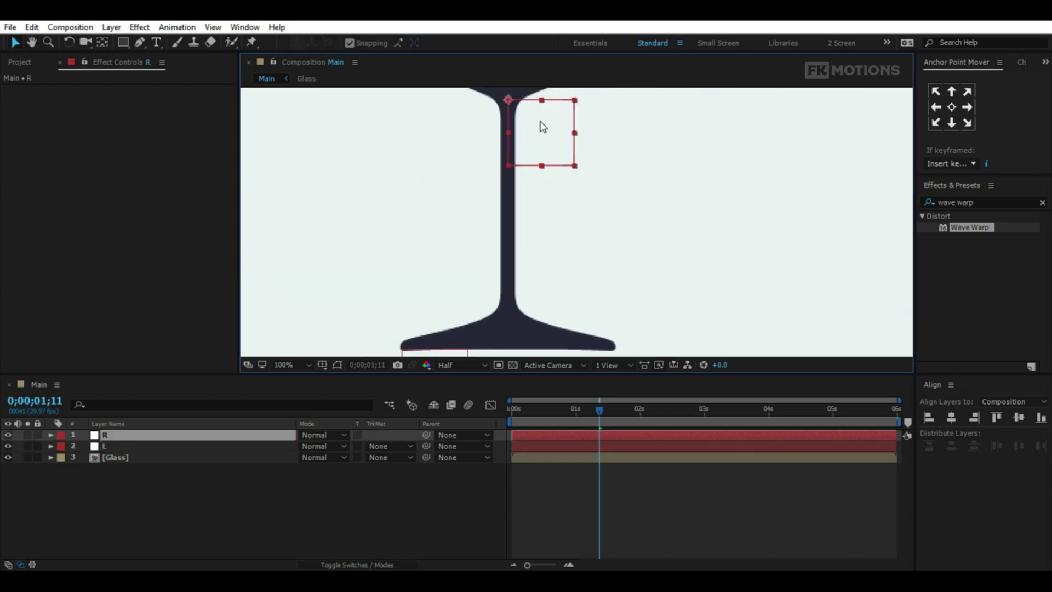
{"action": "left_click_drag", "start_coordinate": [593, 245], "coordinate": [637, 353]}
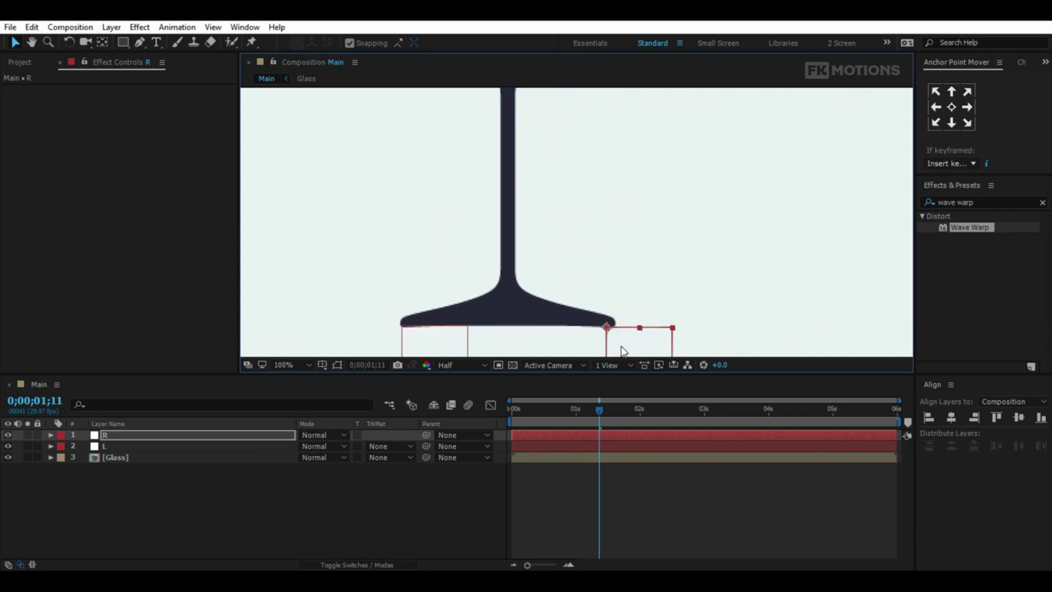
{"action": "scroll", "coordinate": [622, 352], "scroll_direction": "up", "scroll_amount": 6}
{"action": "left_click_drag", "start_coordinate": [591, 284], "coordinate": [640, 270]}
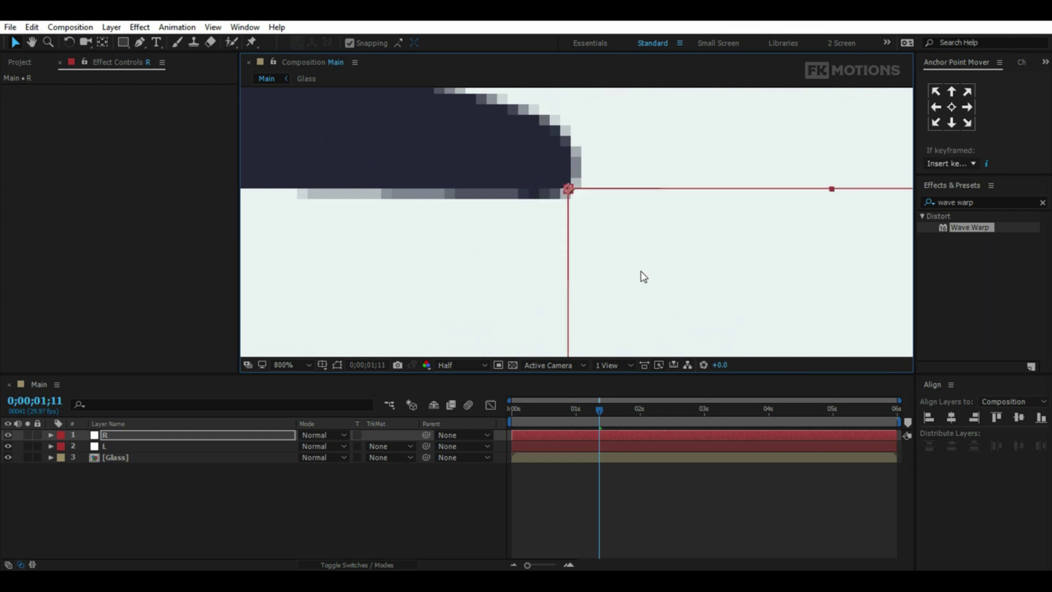
{"action": "left_click", "coordinate": [310, 366]}
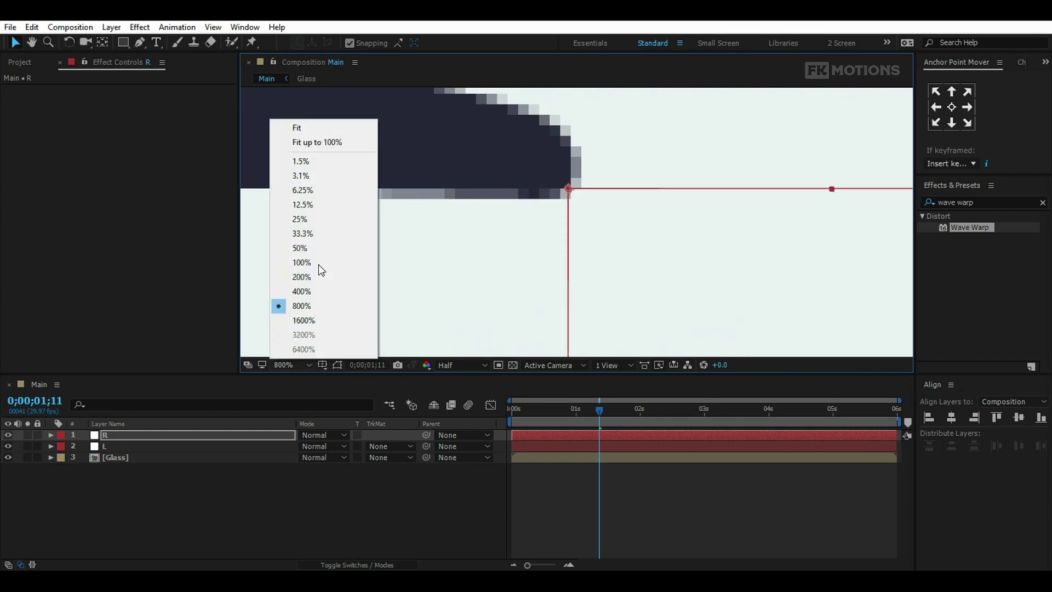
{"action": "left_click", "coordinate": [335, 143]}
{"action": "left_click", "coordinate": [308, 511]}
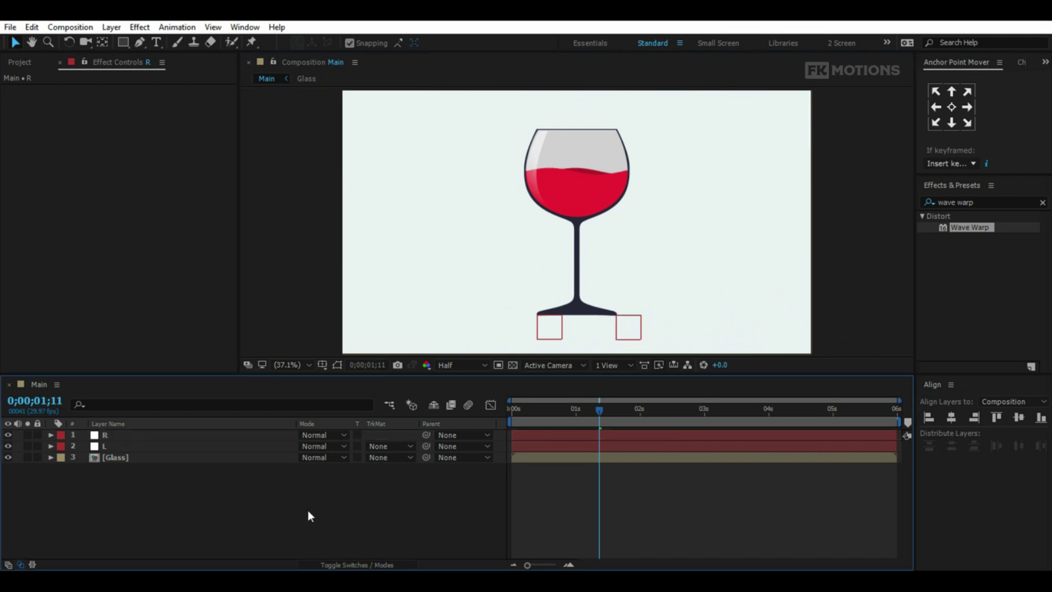
Parent Glass to null L, and L to null R.
{"action": "left_click", "coordinate": [268, 458]}
{"action": "left_click_drag", "start_coordinate": [426, 458], "coordinate": [231, 446]}
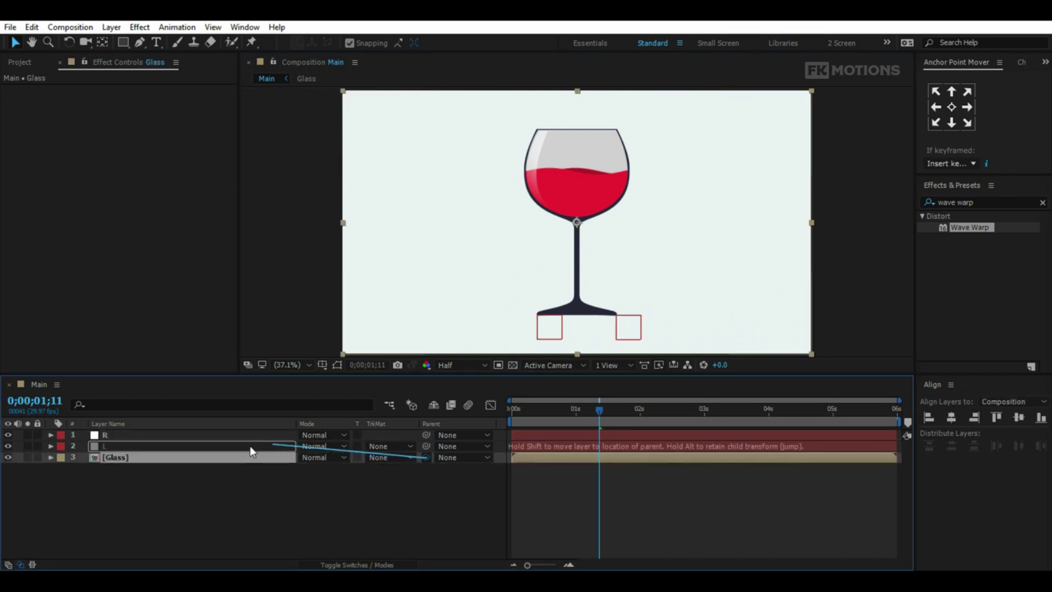
{"action": "left_click", "coordinate": [231, 446]}
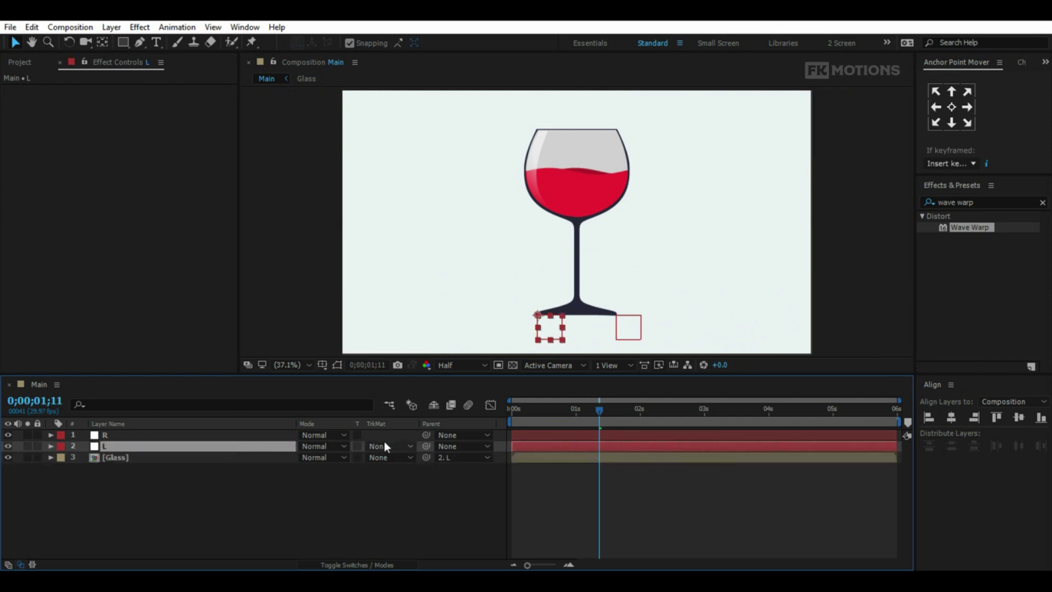
{"action": "left_click_drag", "start_coordinate": [425, 445], "coordinate": [245, 438]}
Add a Position keyframe to L at 0;00;02;00.
{"action": "key", "text": "p"}
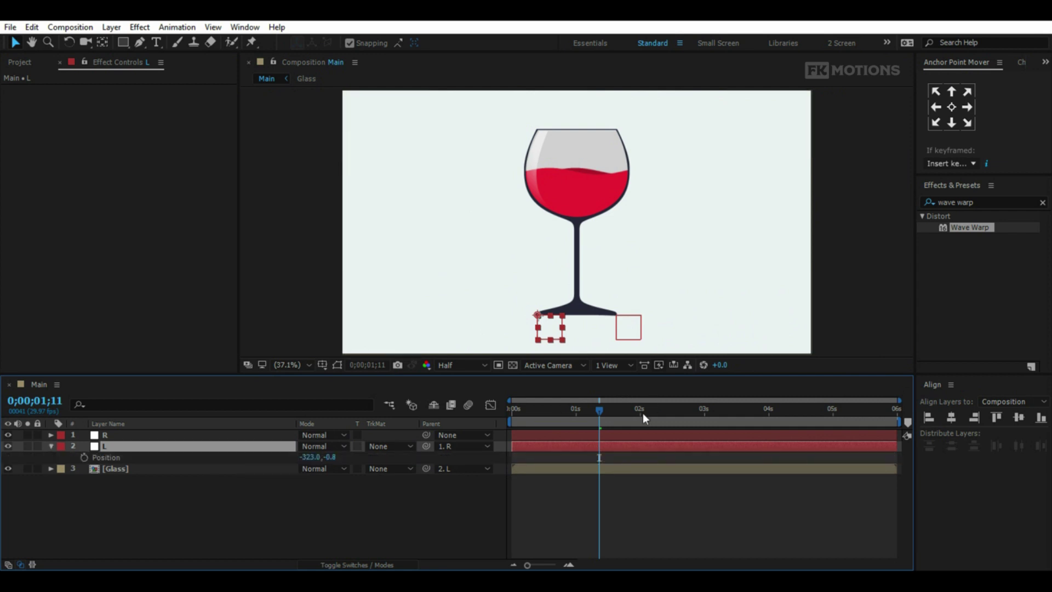
{"action": "left_click", "coordinate": [640, 415]}
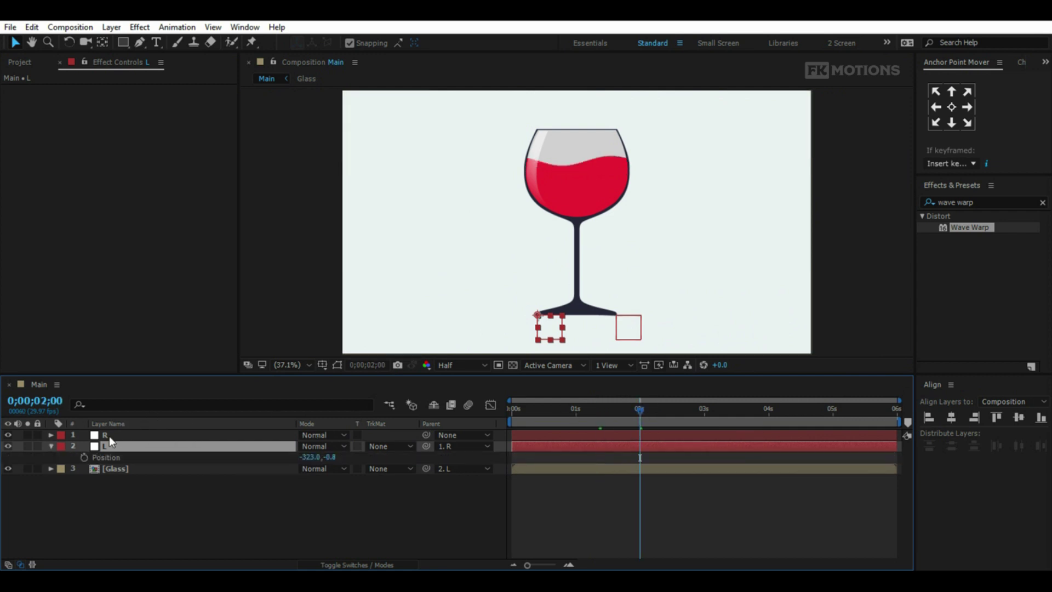
{"action": "left_click", "coordinate": [85, 457]}
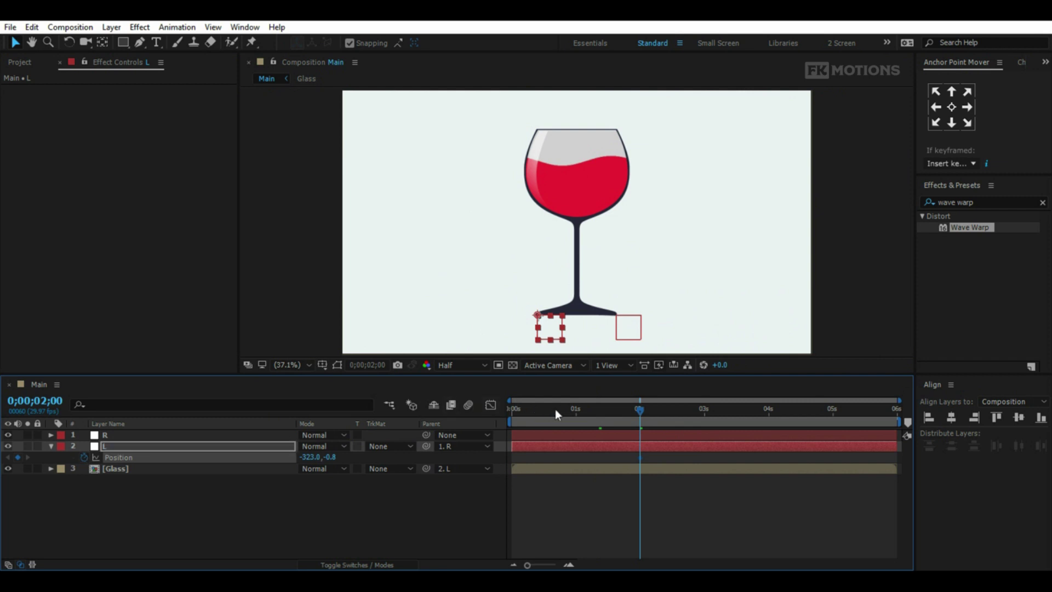
At 0 s, move L off the right edge of the frame and Easy Ease both Position keyframes.
{"action": "left_click_drag", "start_coordinate": [554, 415], "coordinate": [471, 415]}
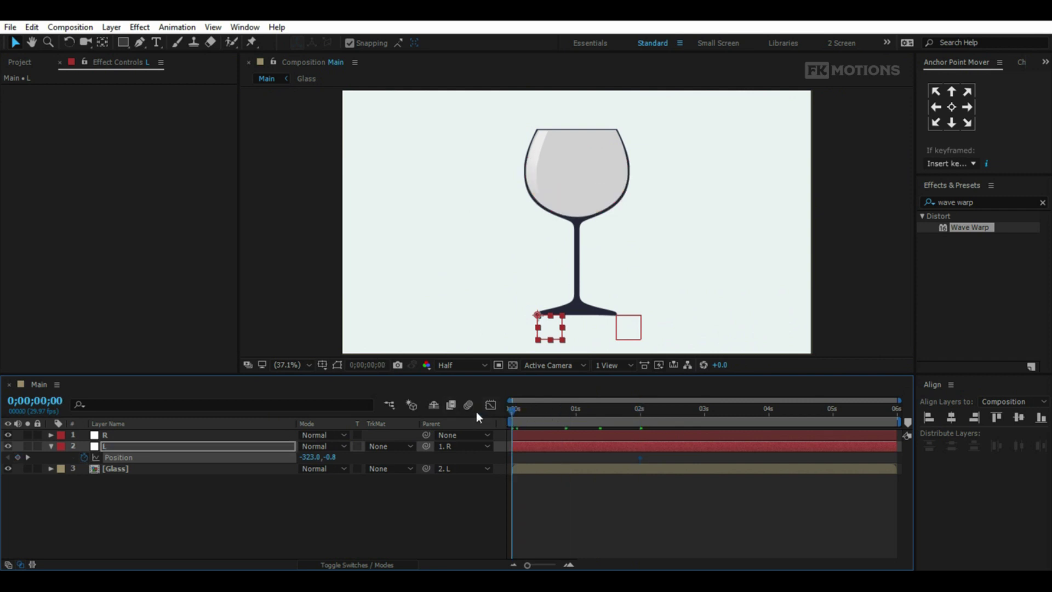
{"action": "left_click_drag", "start_coordinate": [552, 336], "coordinate": [843, 318]}
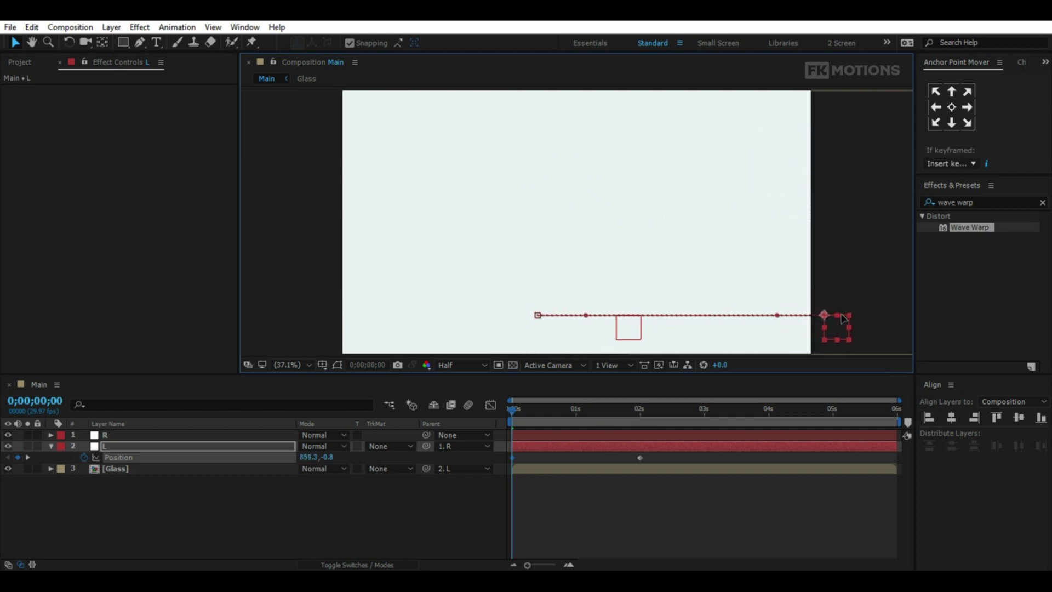
{"action": "left_click_drag", "start_coordinate": [844, 318], "coordinate": [845, 318]}
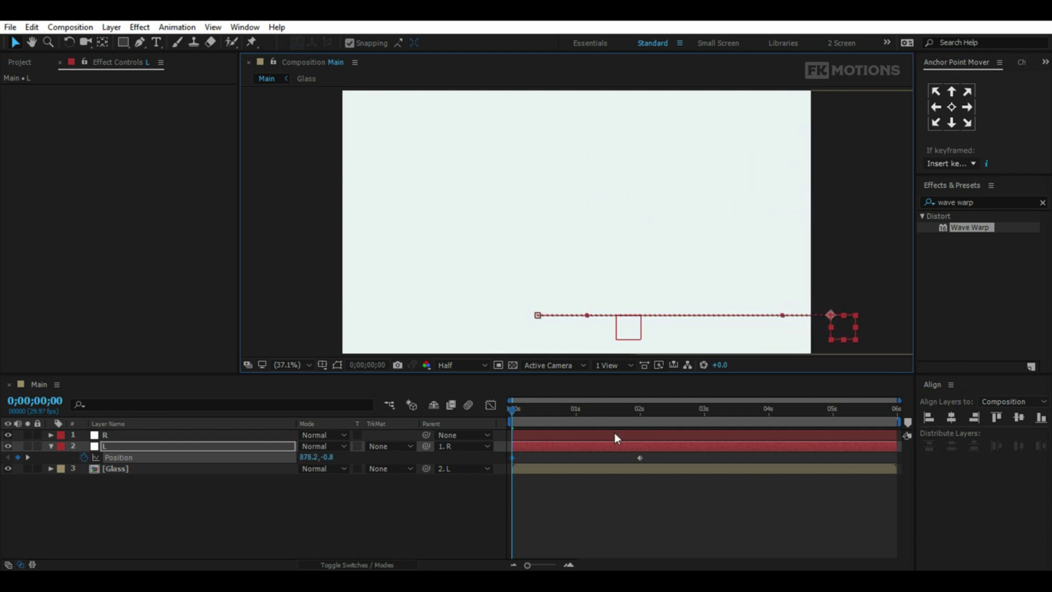
{"action": "left_click", "coordinate": [190, 457]}
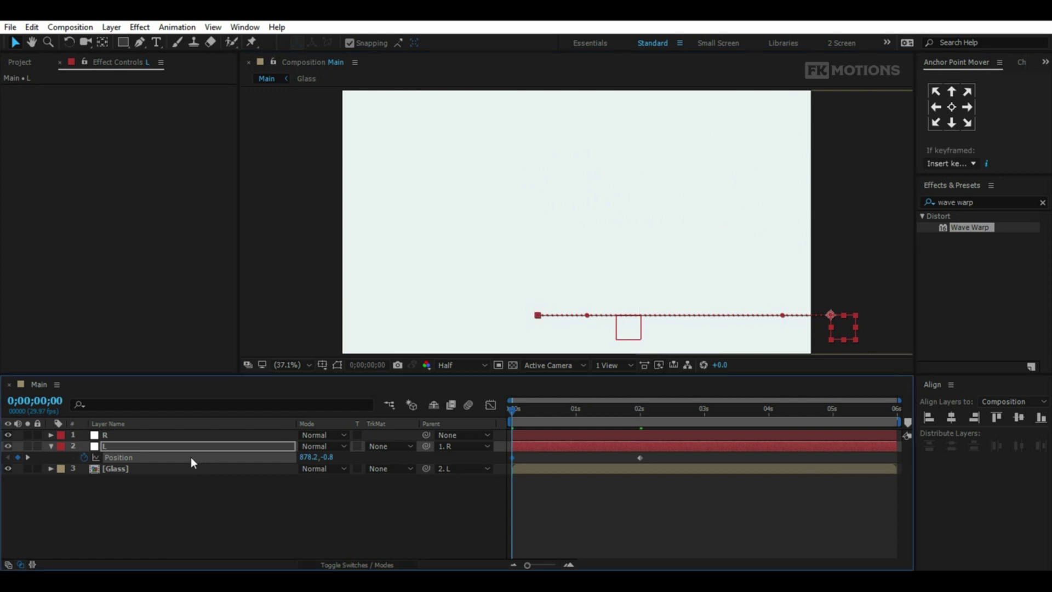
{"action": "right_click", "coordinate": [638, 458]}
{"action": "mouse_move", "coordinate": [660, 448]}
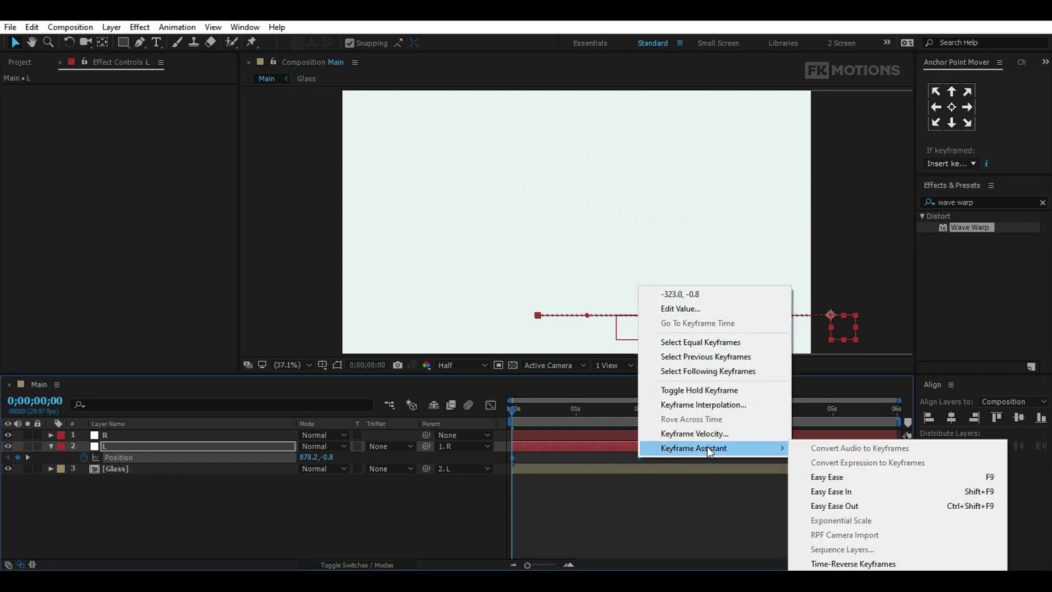
{"action": "left_click", "coordinate": [830, 477]}
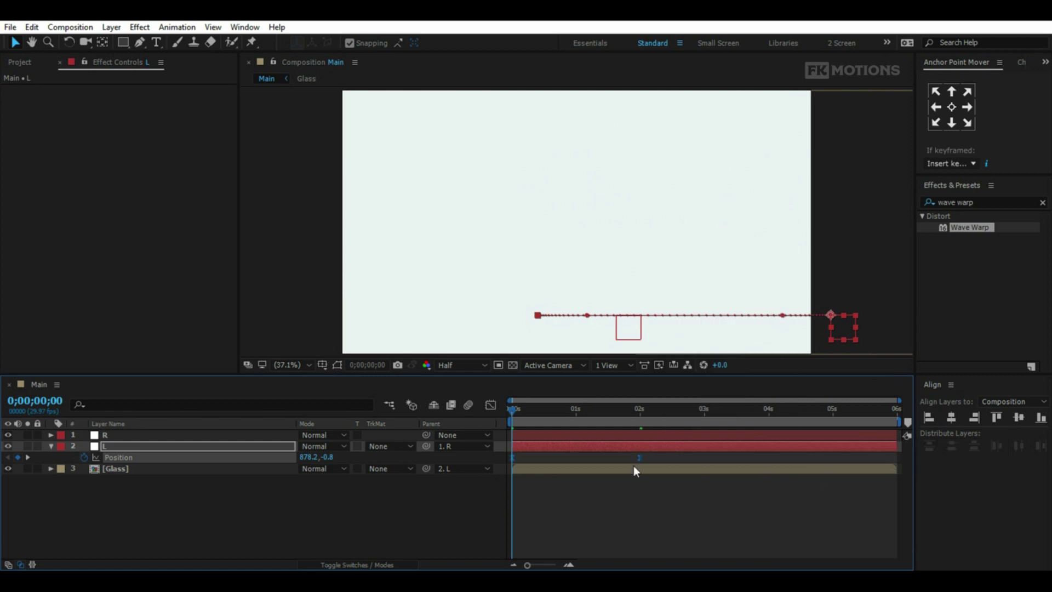
In the speed graph, pull the end keyframe's influence left so the glass decelerates longer.
{"action": "left_click", "coordinate": [492, 408]}
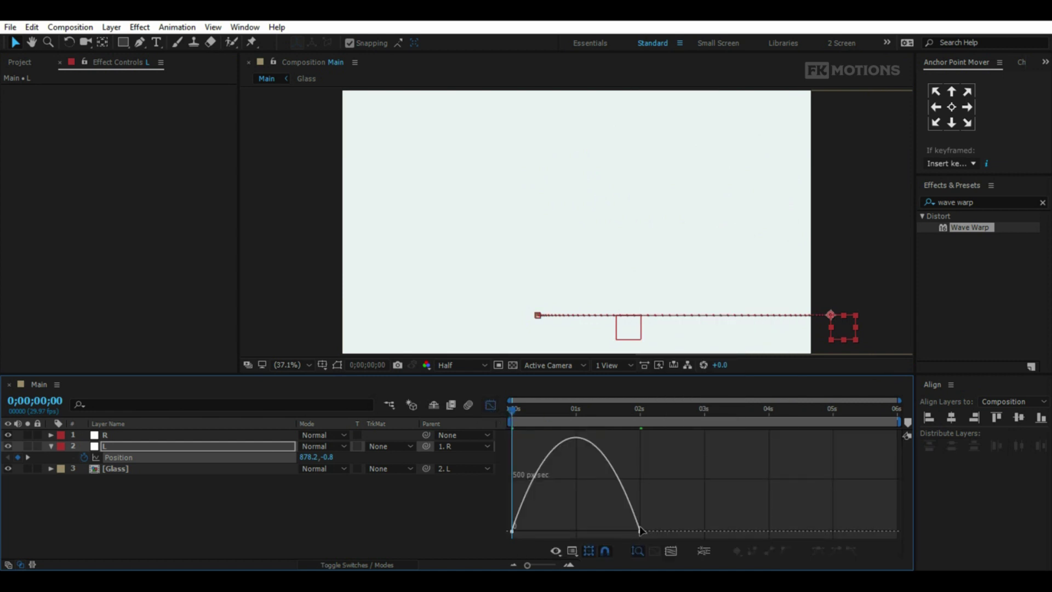
{"action": "left_click", "coordinate": [639, 530]}
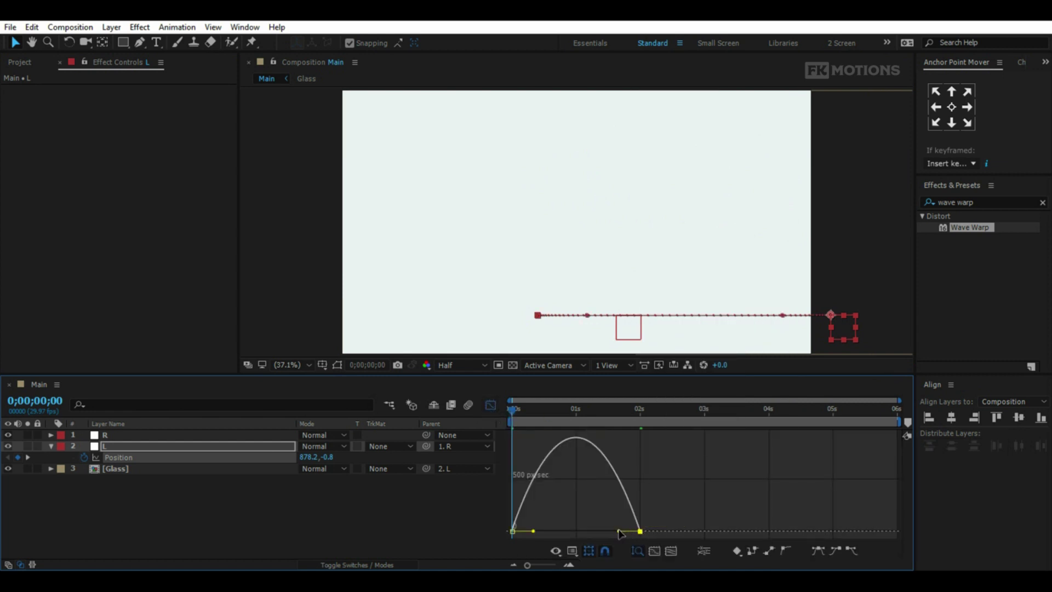
{"action": "left_click_drag", "start_coordinate": [607, 531], "coordinate": [590, 531]}
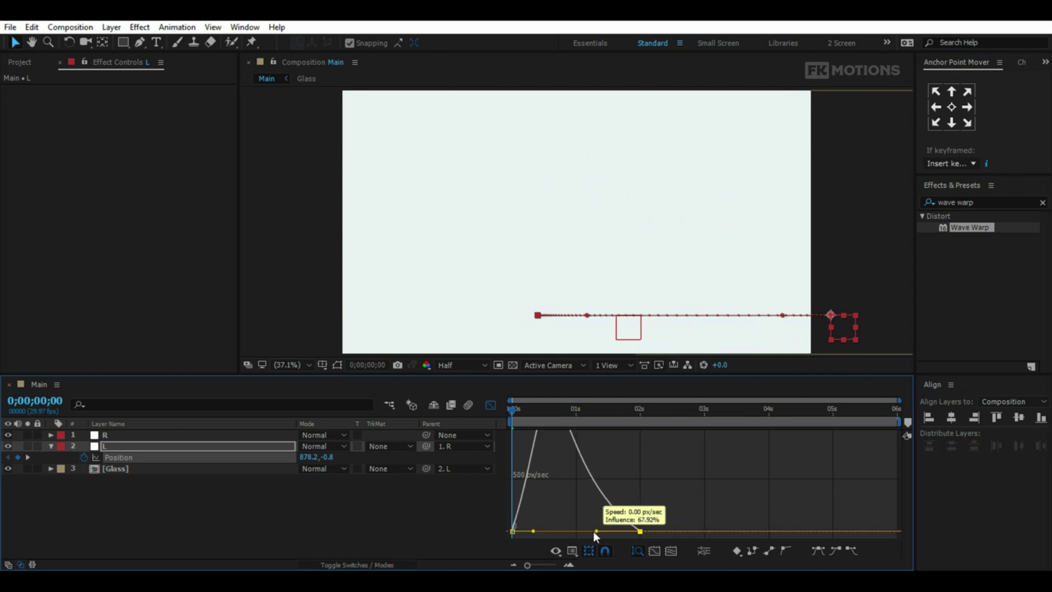
{"action": "left_click", "coordinate": [490, 404]}
{"action": "left_click_drag", "start_coordinate": [554, 409], "coordinate": [640, 410]}
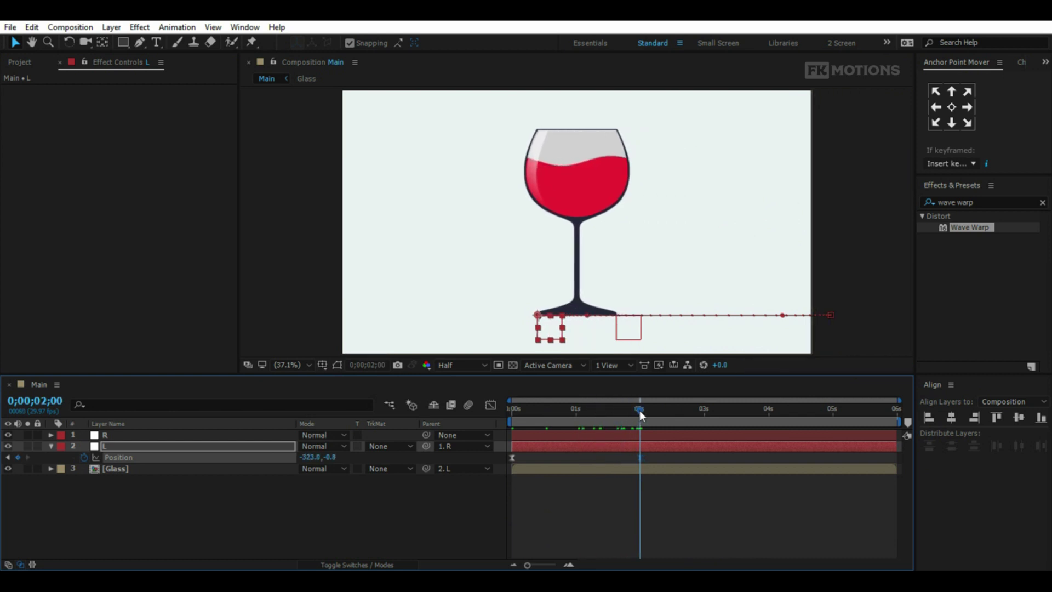
Keyframe L's Rotation at -3° at 2 seconds.
{"action": "left_click", "coordinate": [337, 499]}
{"action": "left_click", "coordinate": [151, 446]}
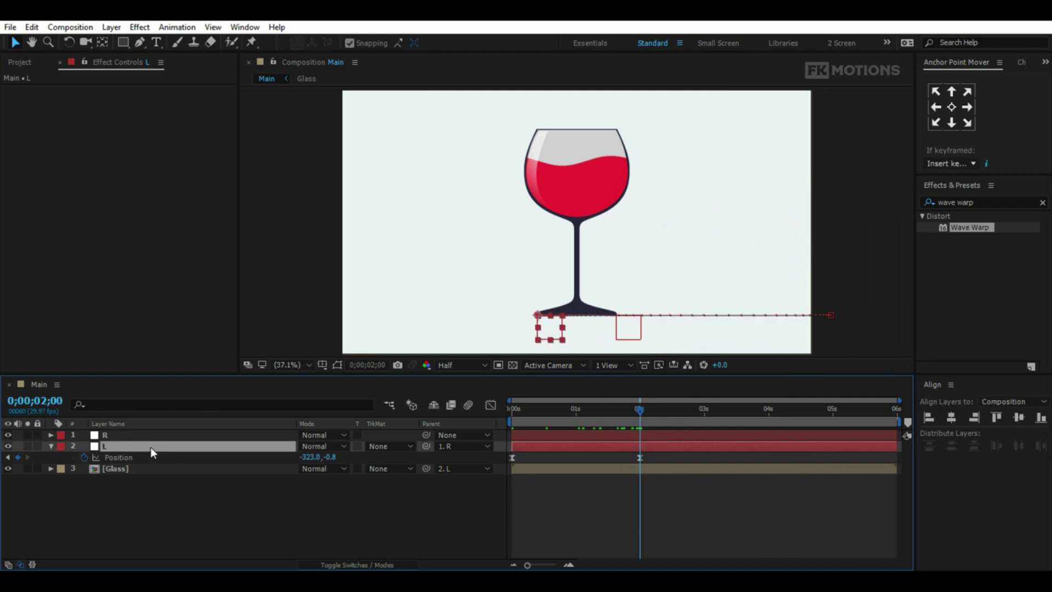
{"action": "key", "text": "shift+r"}
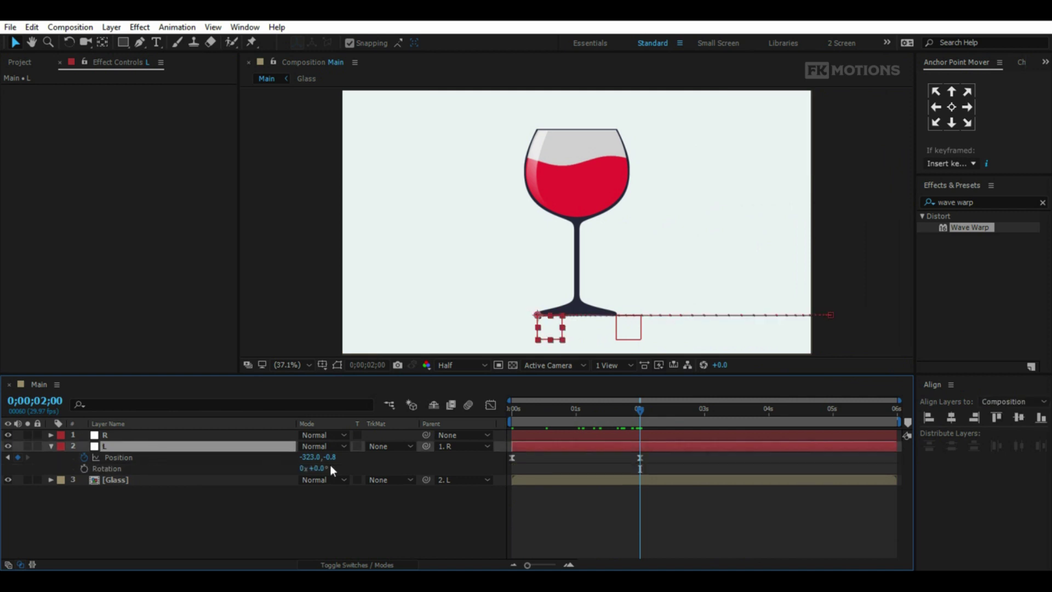
{"action": "left_click", "coordinate": [328, 467]}
{"action": "type", "text": "-3"}
{"action": "key", "text": "Return"}
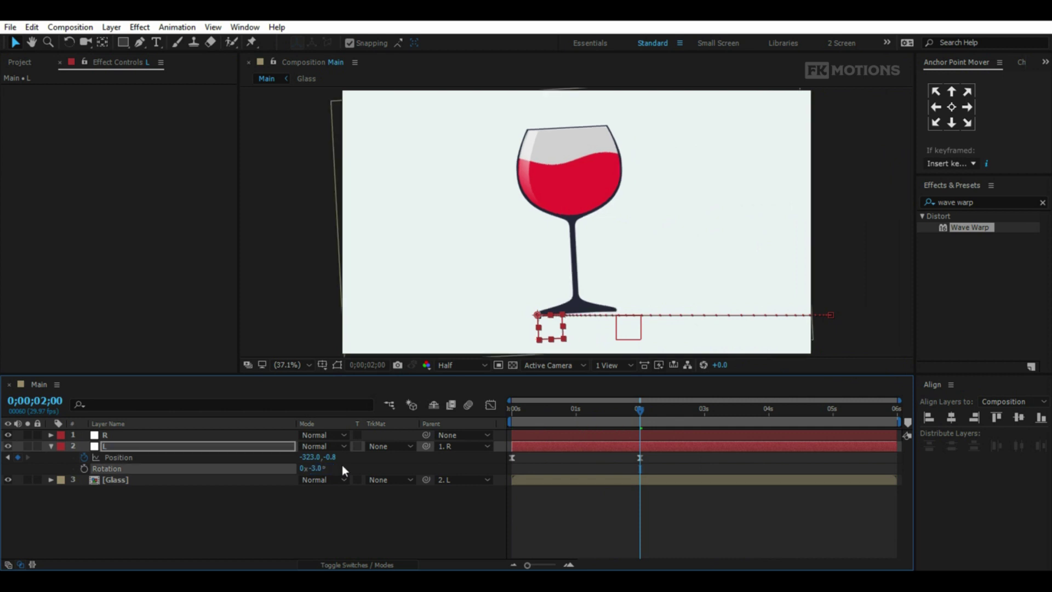
{"action": "left_click", "coordinate": [84, 470]}
Add 0° Rotation keyframes on L at 0;00;02;10 and at 1 second.
{"action": "key", "text": "shift+Page_Down"}
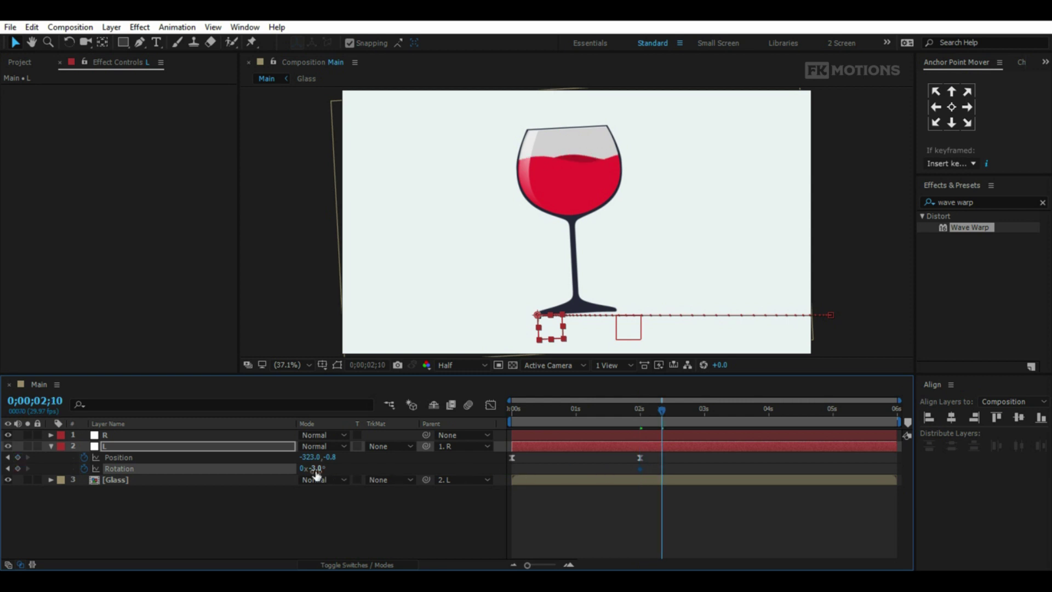
{"action": "left_click", "coordinate": [316, 468]}
{"action": "type", "text": "0"}
{"action": "key", "text": "Return"}
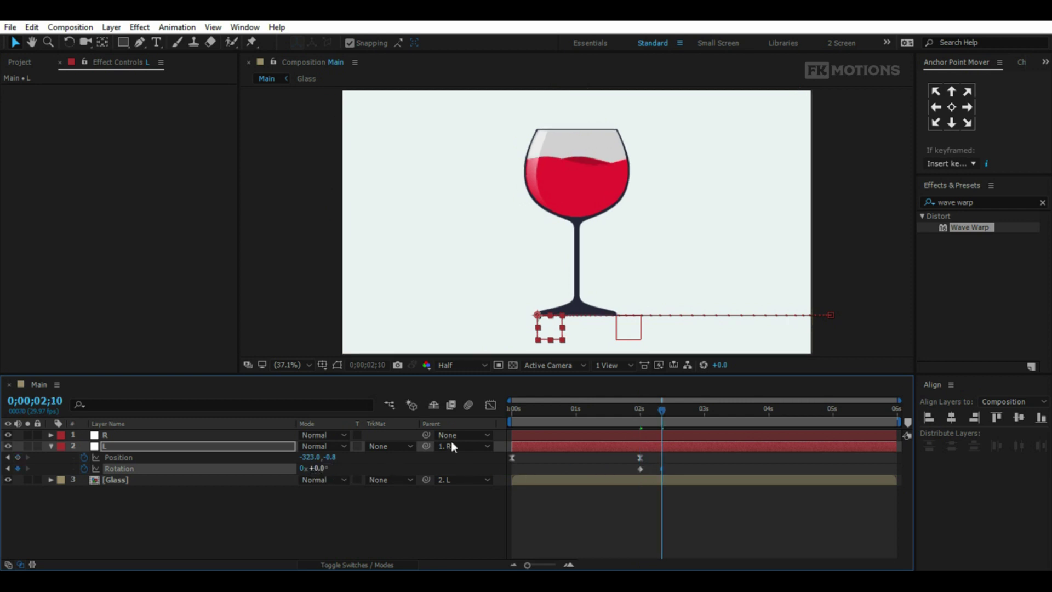
{"action": "left_click", "coordinate": [575, 415]}
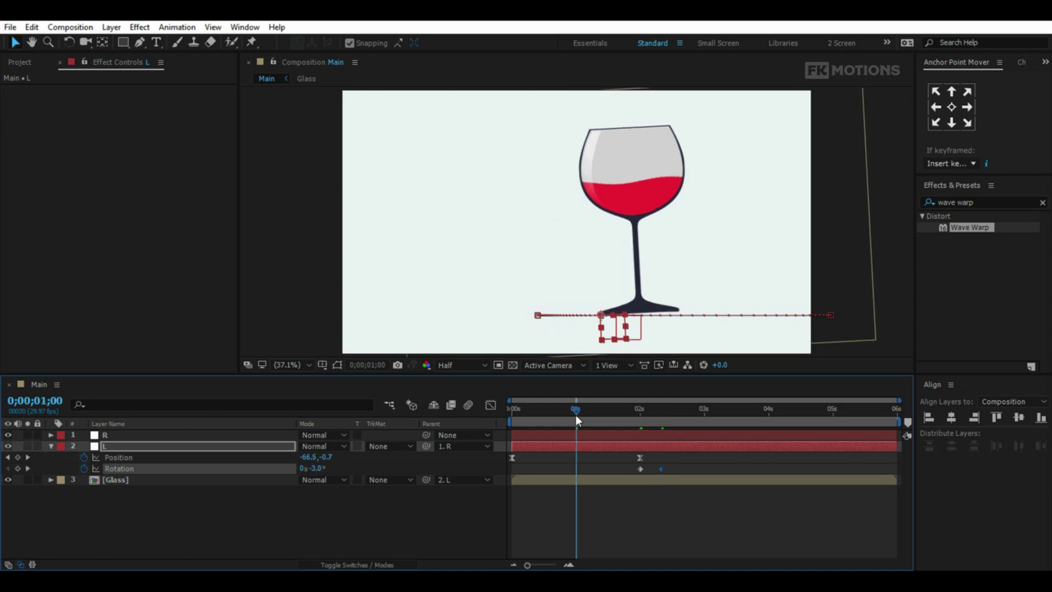
{"action": "left_click", "coordinate": [316, 469]}
{"action": "type", "text": "+0"}
{"action": "key", "text": "Return"}
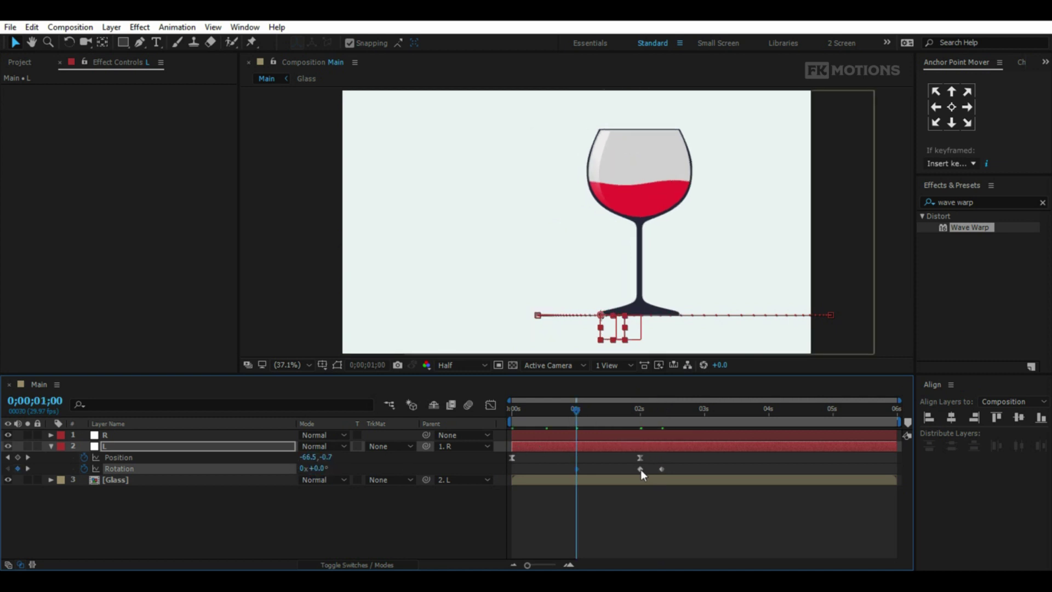
Apply Easy Ease to L's -3° rotation keyframe.
{"action": "right_click", "coordinate": [641, 469]}
{"action": "mouse_move", "coordinate": [696, 460]}
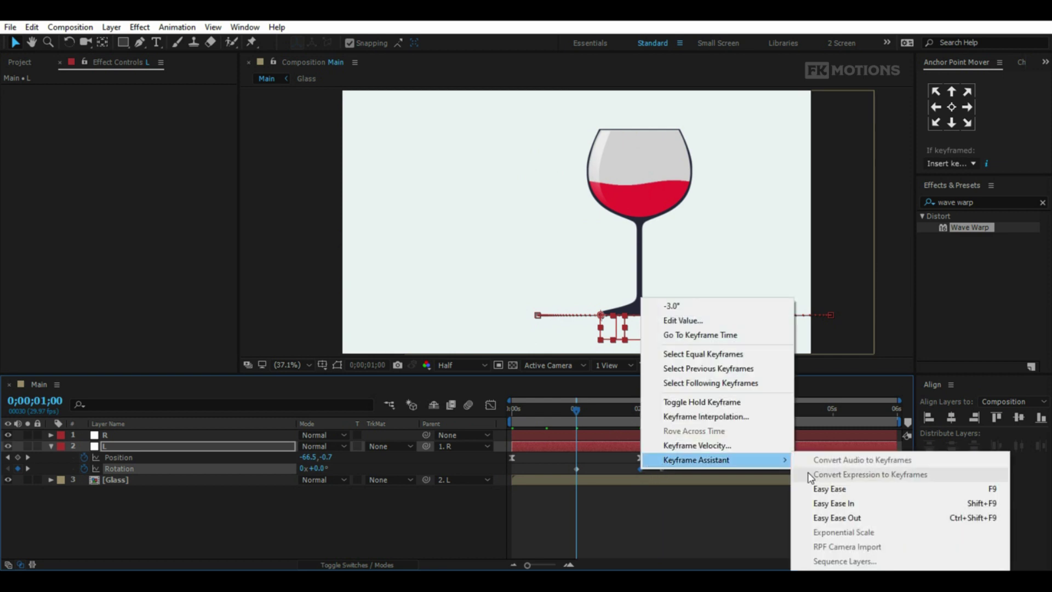
{"action": "left_click", "coordinate": [831, 489]}
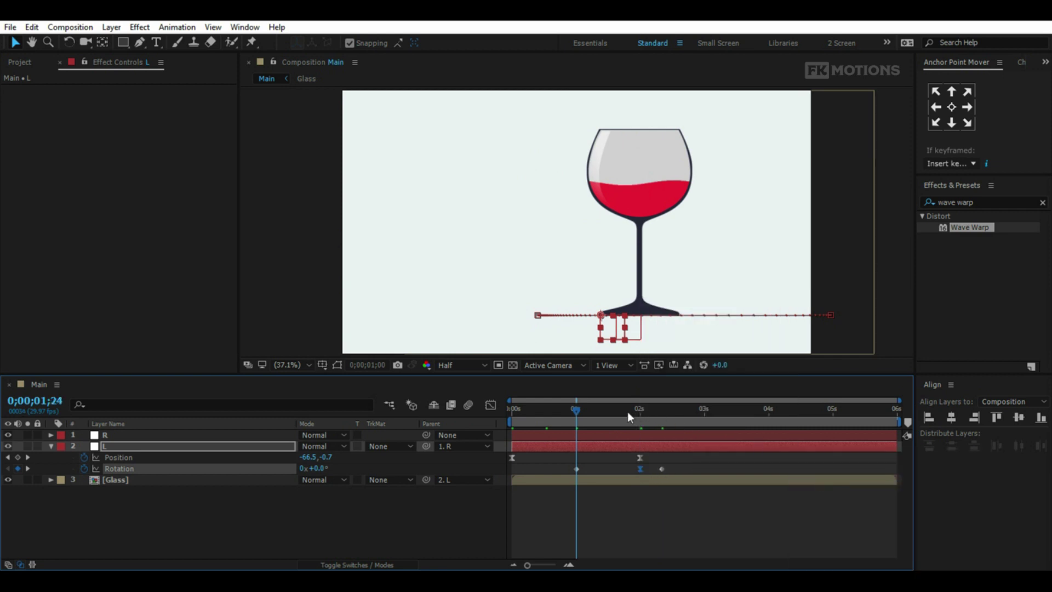
{"action": "left_click_drag", "start_coordinate": [627, 412], "coordinate": [659, 411]}
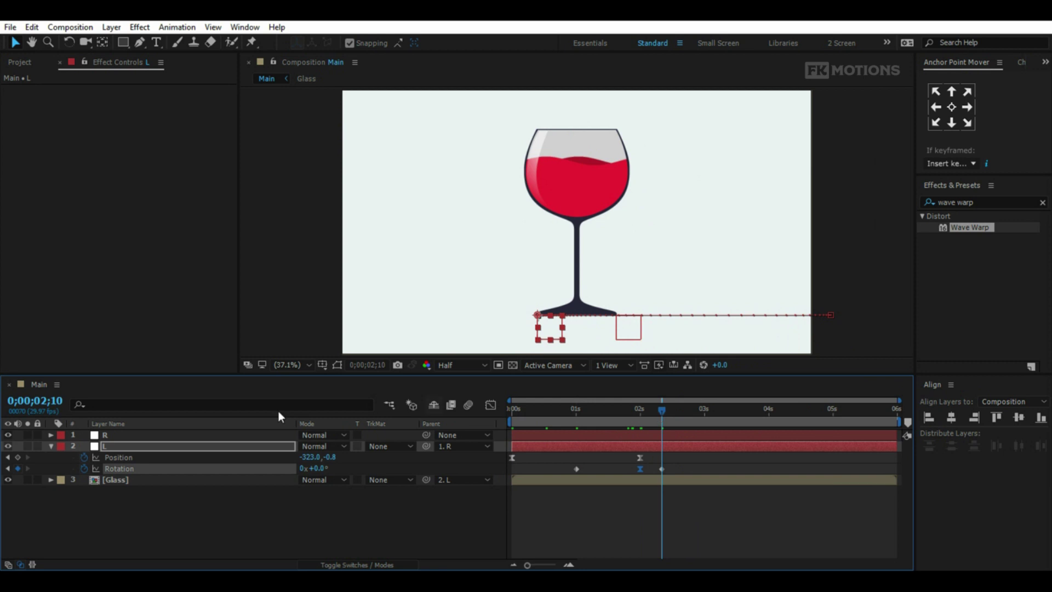
{"action": "left_click", "coordinate": [150, 434]}
Keyframe R's Rotation: 0° at 2;10, 1.5° at 2;20, 0° at 3;00.
{"action": "key", "text": "r"}
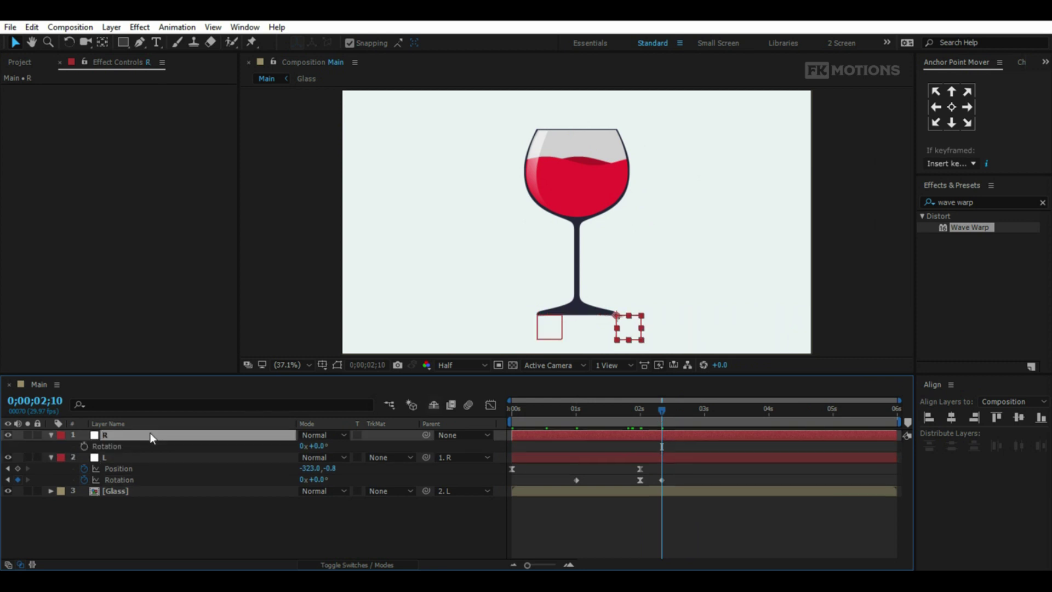
{"action": "left_click", "coordinate": [84, 446]}
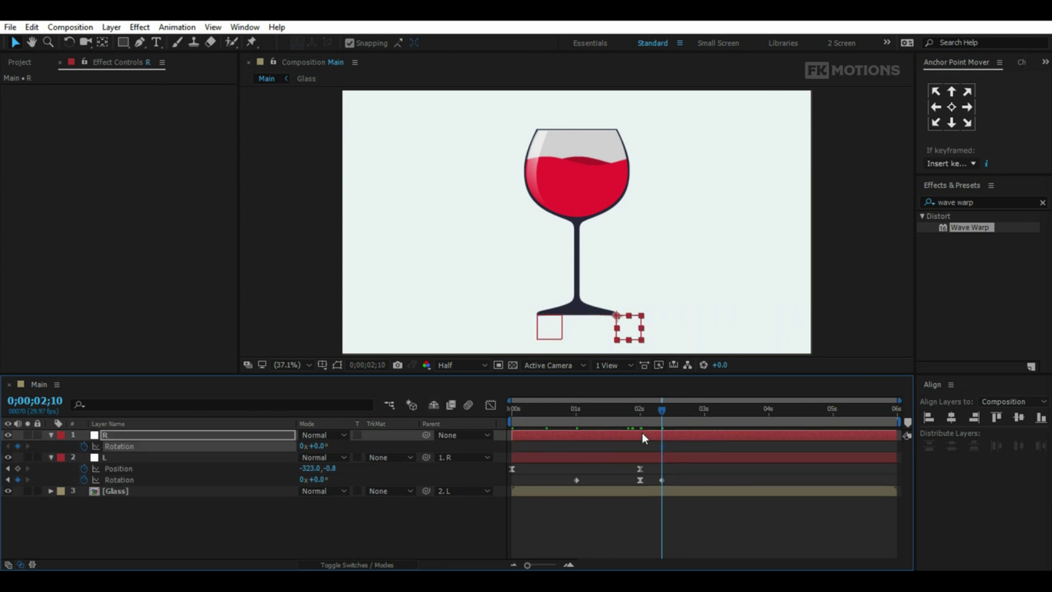
{"action": "key", "text": "shift+Page_Down"}
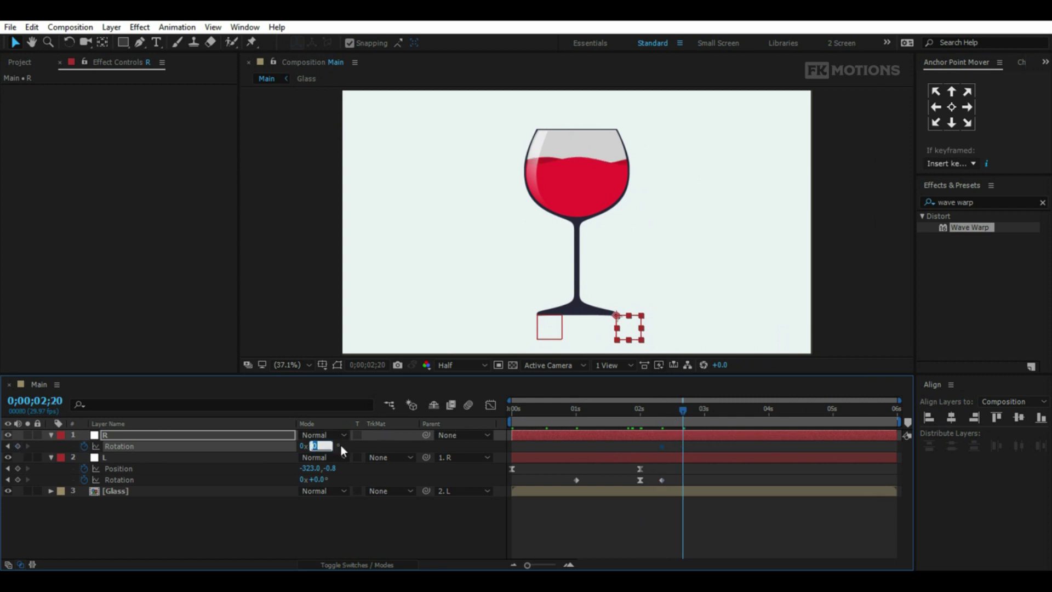
{"action": "type", "text": "1.5"}
{"action": "key", "text": "Return"}
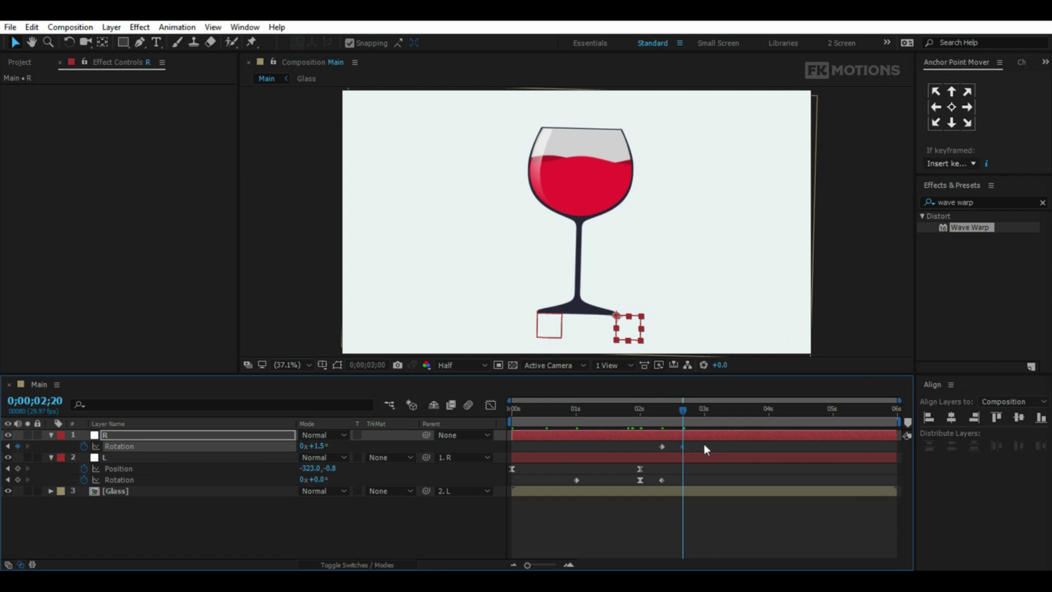
{"action": "key", "text": "shift+Page_Down"}
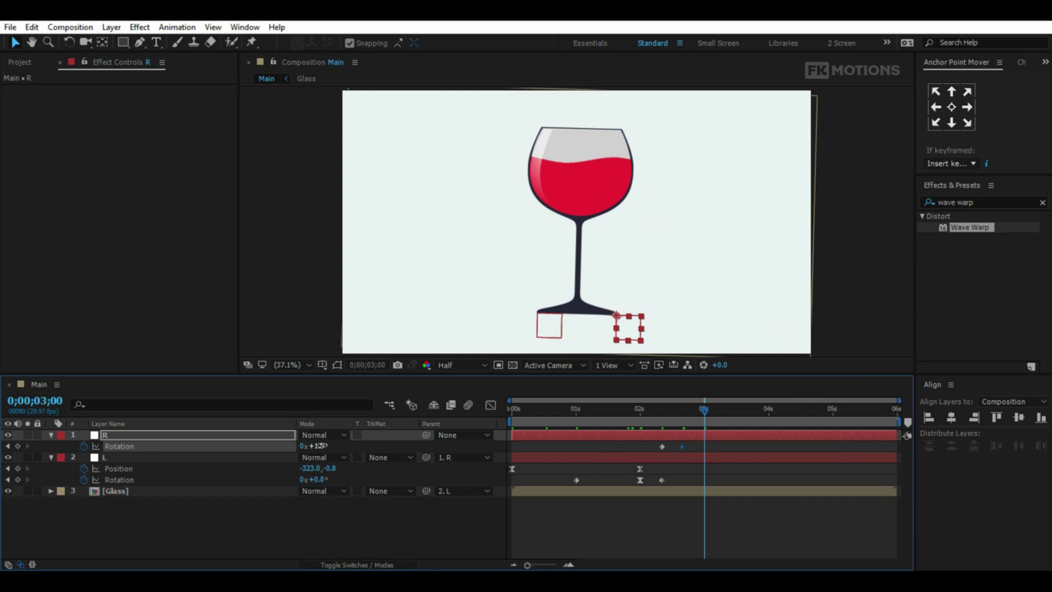
{"action": "type", "text": "0"}
{"action": "key", "text": "Return"}
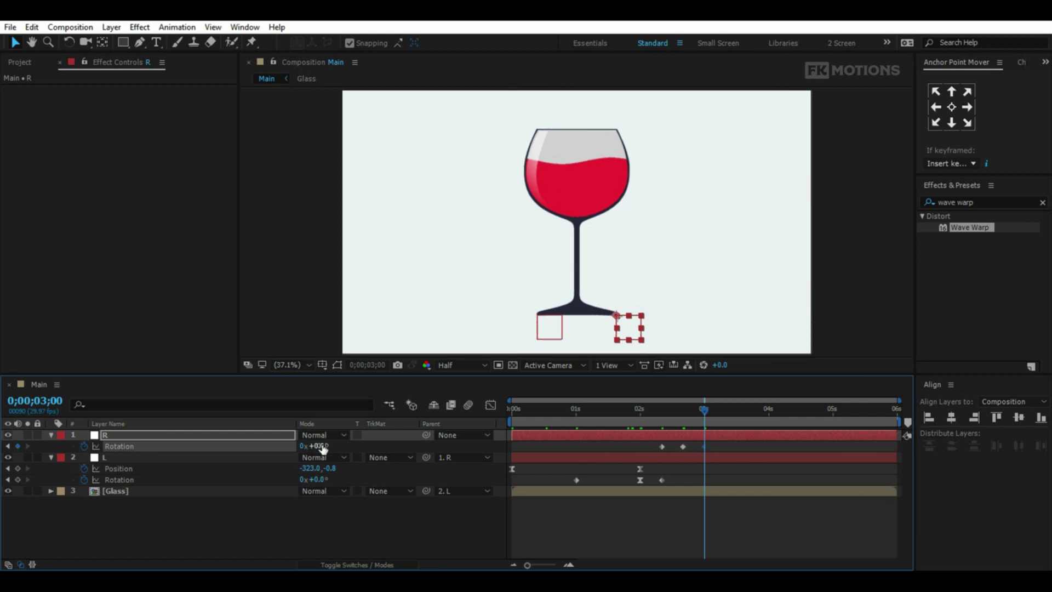
Apply Easy Ease to R's 1.5° rotation keyframe.
{"action": "right_click", "coordinate": [682, 446]}
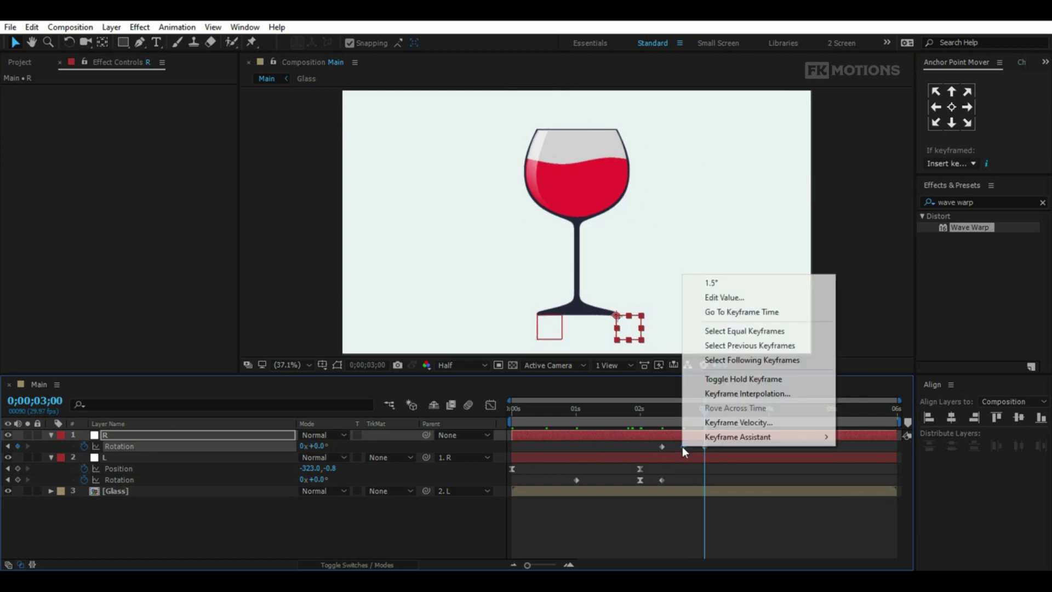
{"action": "mouse_move", "coordinate": [718, 438]}
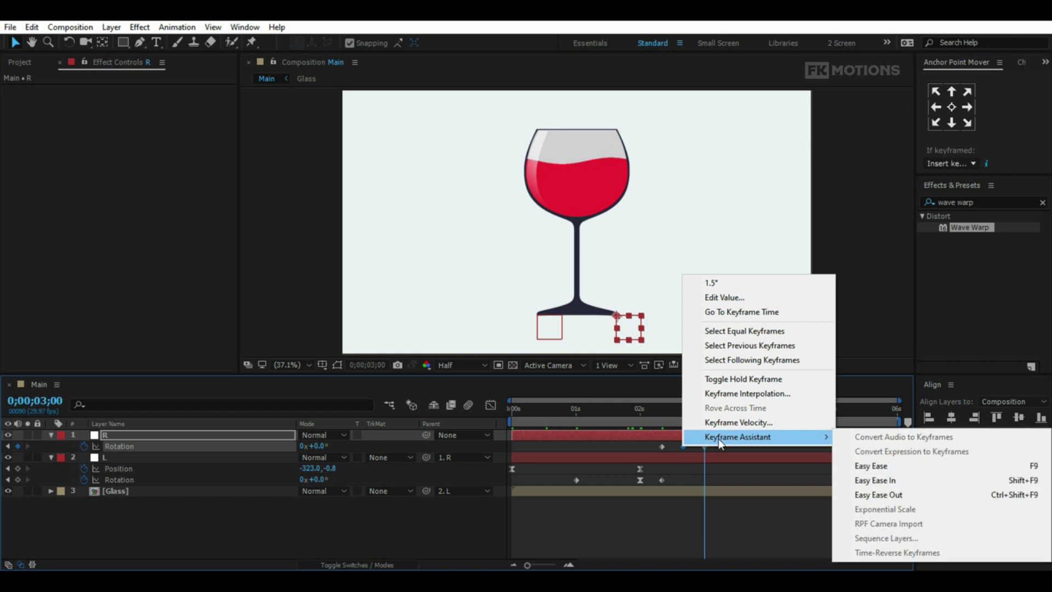
{"action": "left_click", "coordinate": [892, 470]}
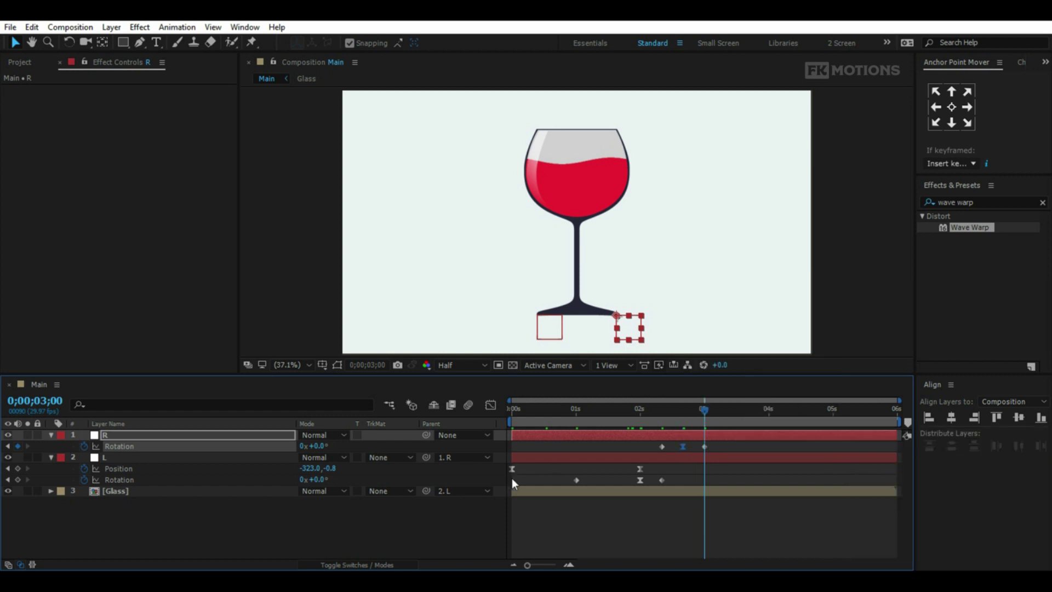
{"action": "left_click", "coordinate": [436, 518]}
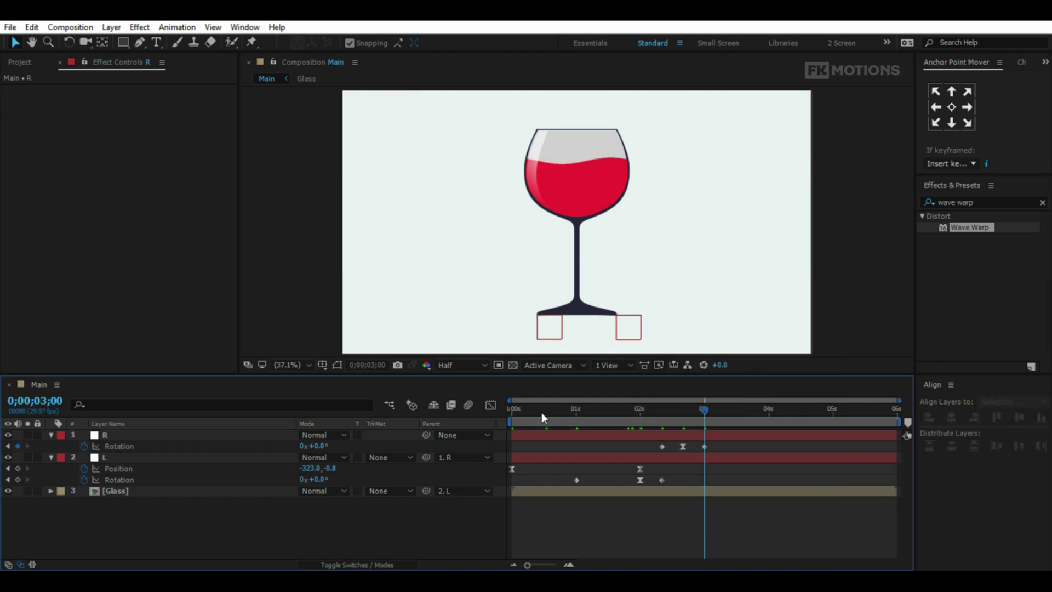
In the Glass precomp, shift Shape Layer 1 and 2's Wave Height and Position keyframes about 20 frames later.
{"action": "double_click", "coordinate": [117, 491]}
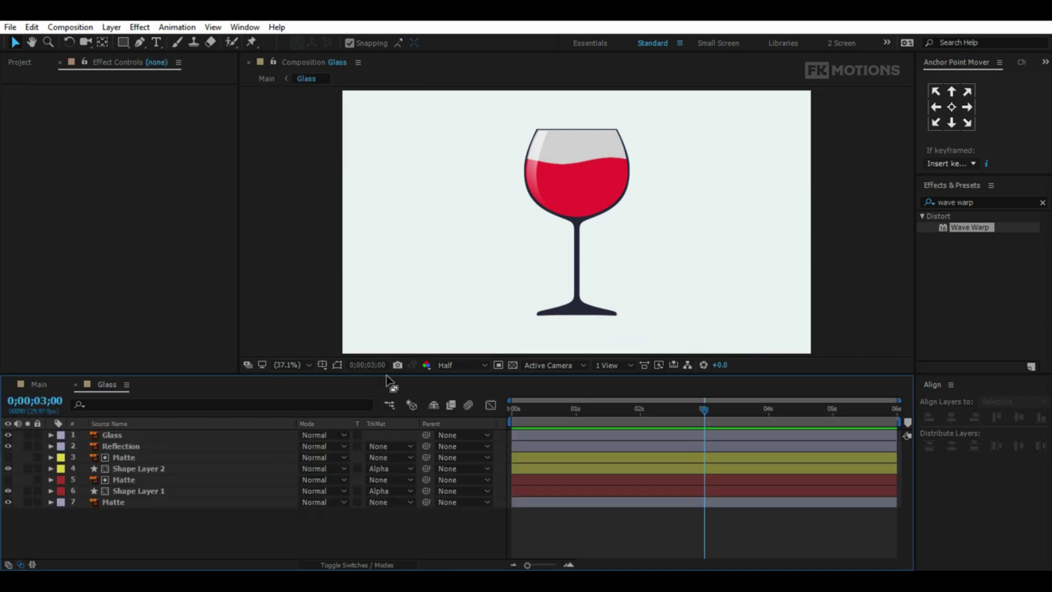
{"action": "left_click_drag", "start_coordinate": [379, 374], "coordinate": [379, 353]}
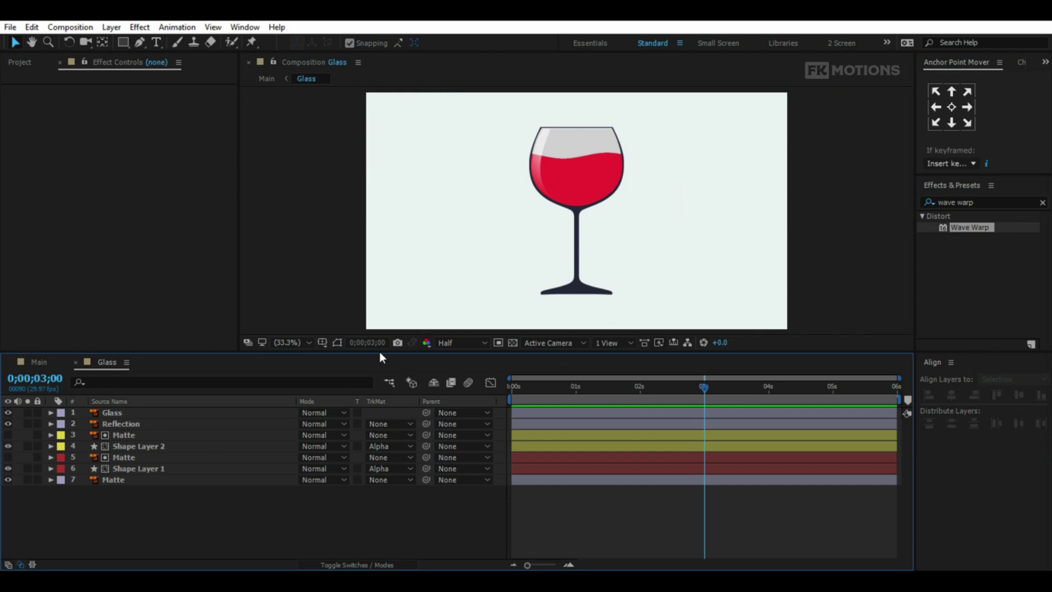
{"action": "left_click", "coordinate": [156, 447]}
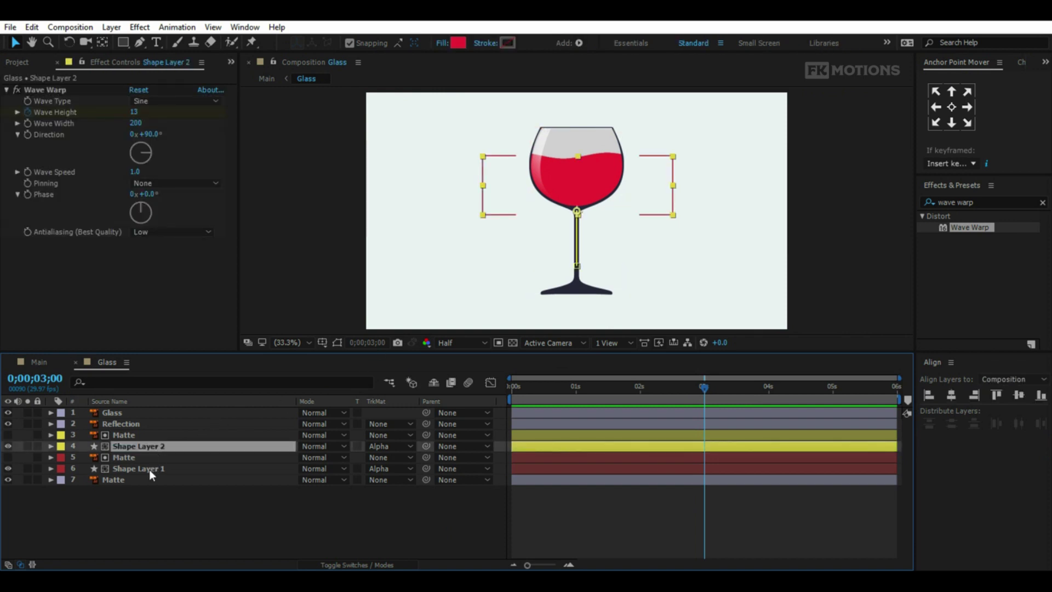
{"action": "left_click", "coordinate": [150, 469], "text": "ctrl"}
{"action": "key", "text": "u"}
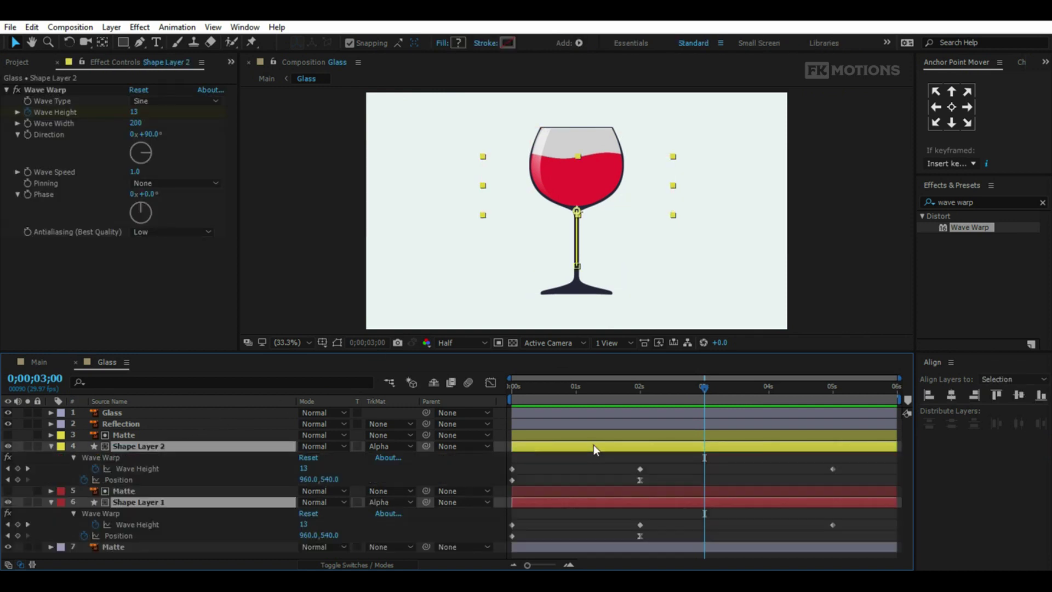
{"action": "left_click_drag", "start_coordinate": [846, 468], "coordinate": [505, 546]}
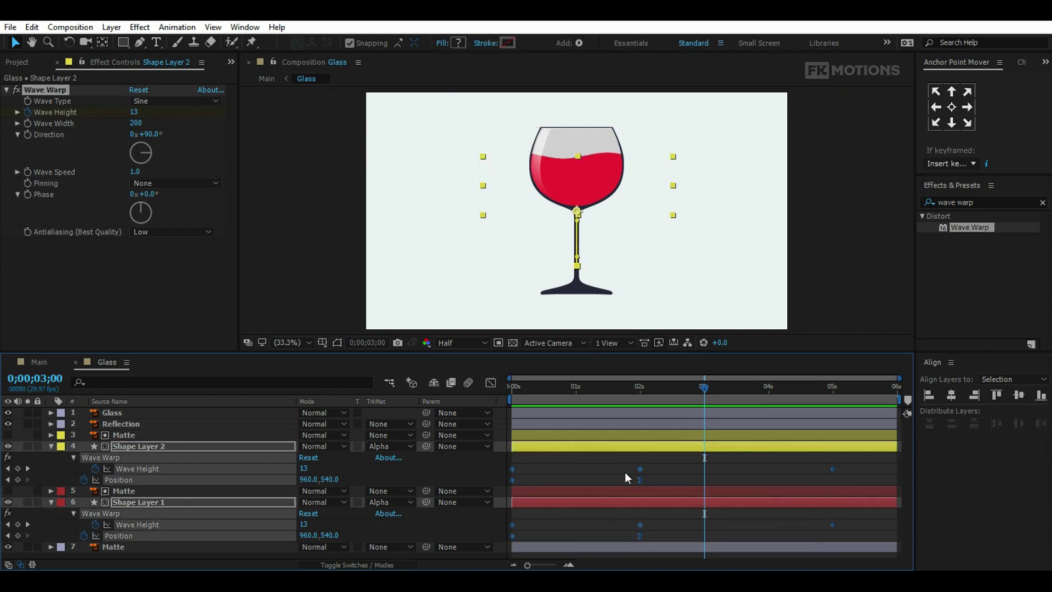
{"action": "left_click_drag", "start_coordinate": [643, 468], "coordinate": [673, 467]}
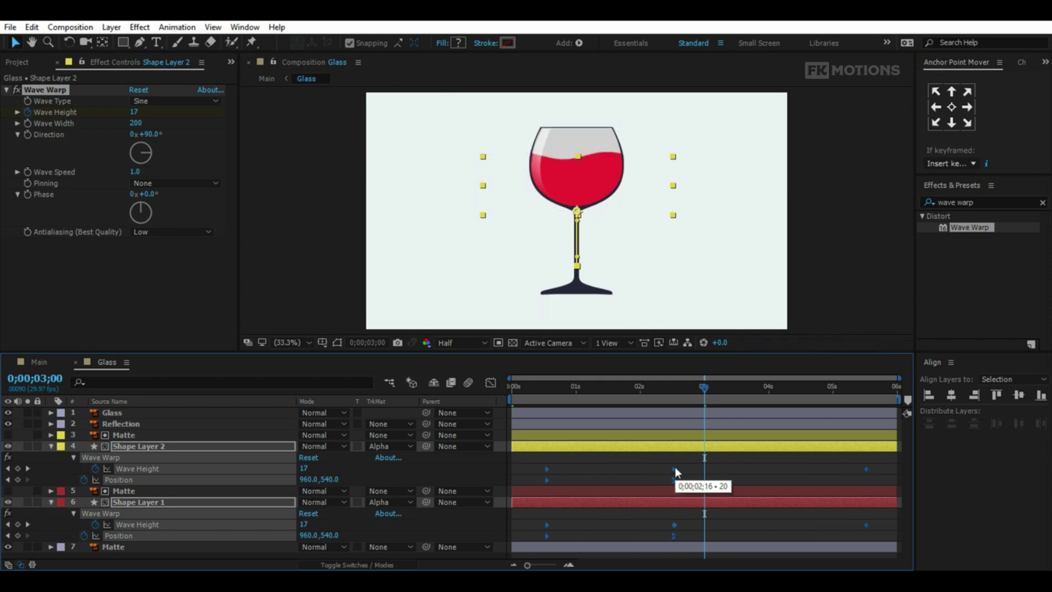
{"action": "left_click_drag", "start_coordinate": [673, 467], "coordinate": [675, 467]}
{"action": "left_click", "coordinate": [40, 364]}
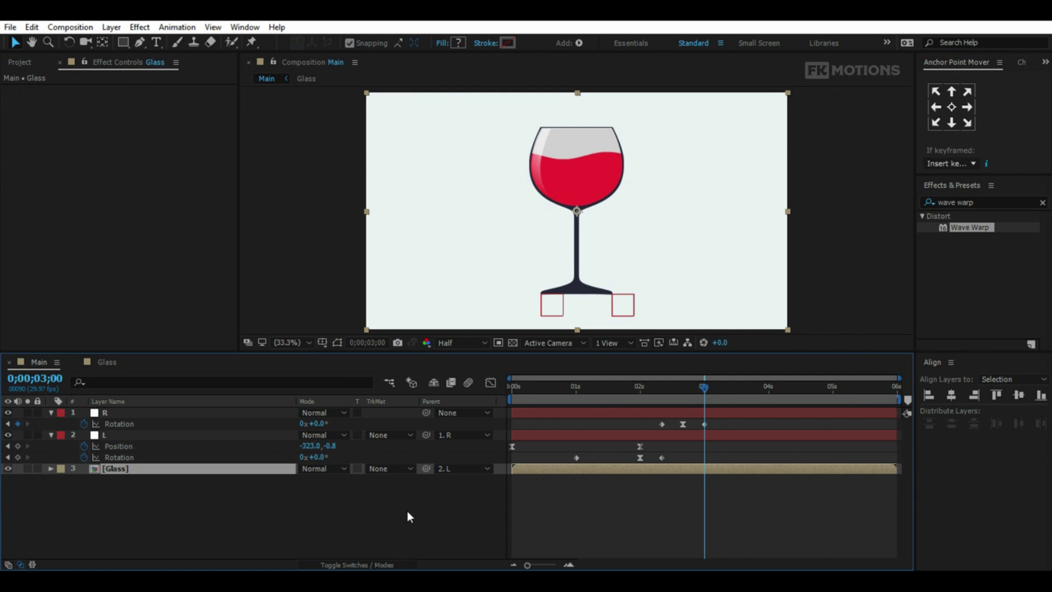
Preview Main from 0 s in an enlarged viewer as the glass slides in.
{"action": "left_click_drag", "start_coordinate": [576, 390], "coordinate": [504, 390]}
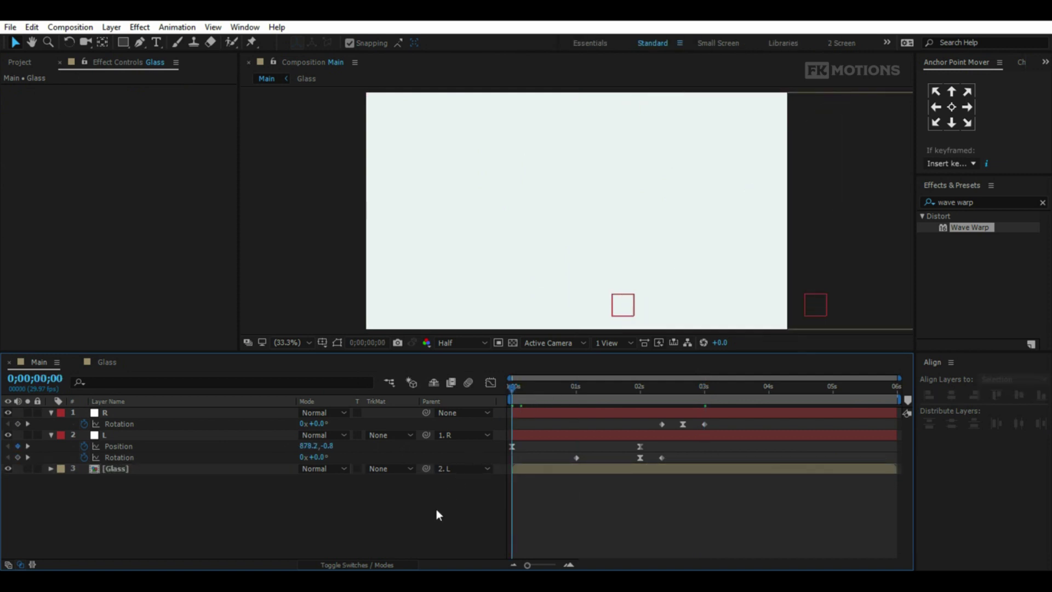
{"action": "left_click_drag", "start_coordinate": [451, 353], "coordinate": [447, 387]}
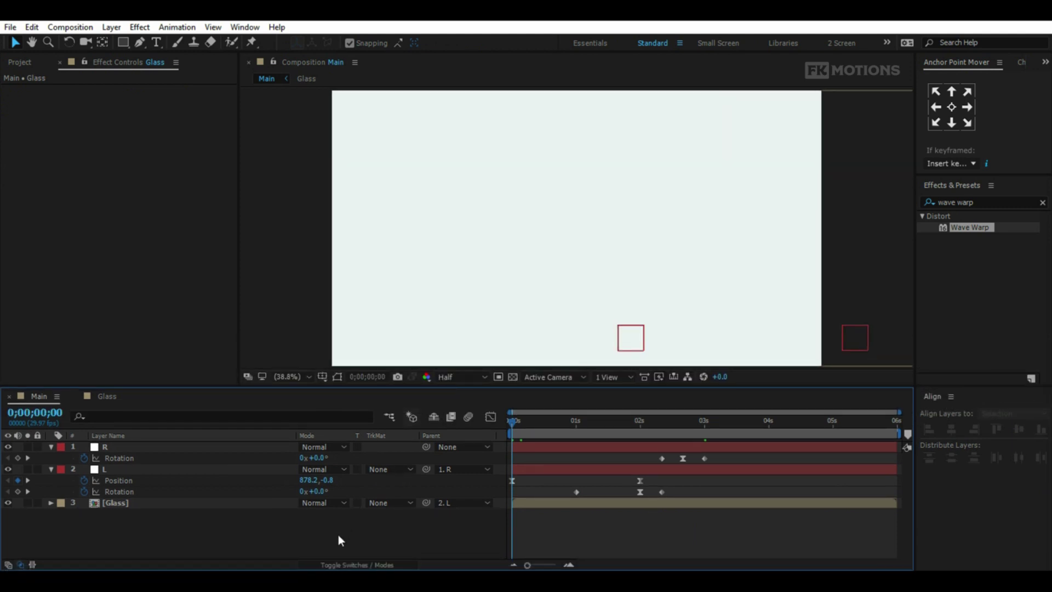
{"action": "key", "text": "space"}
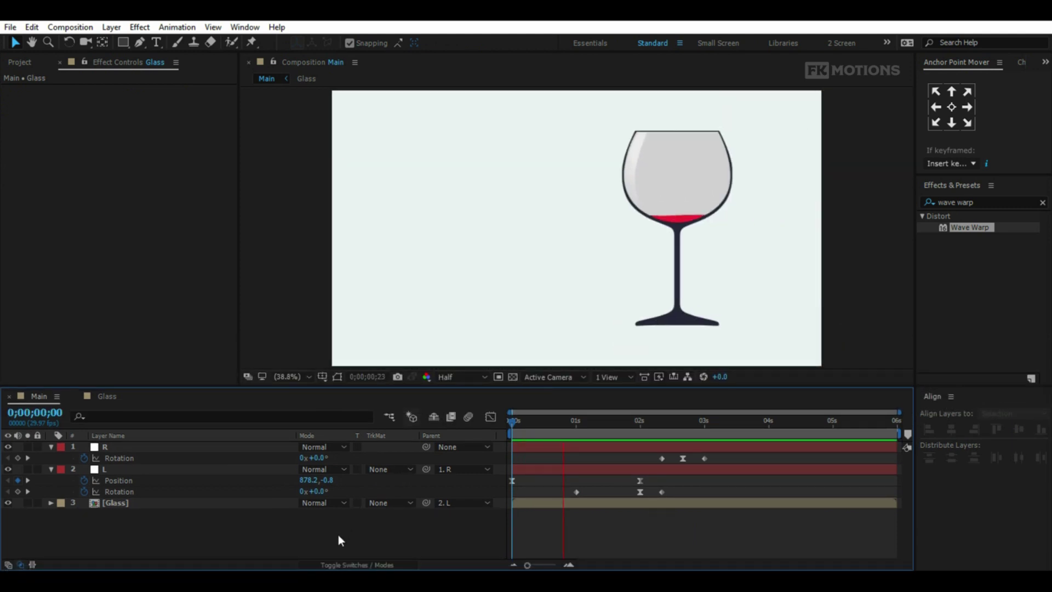